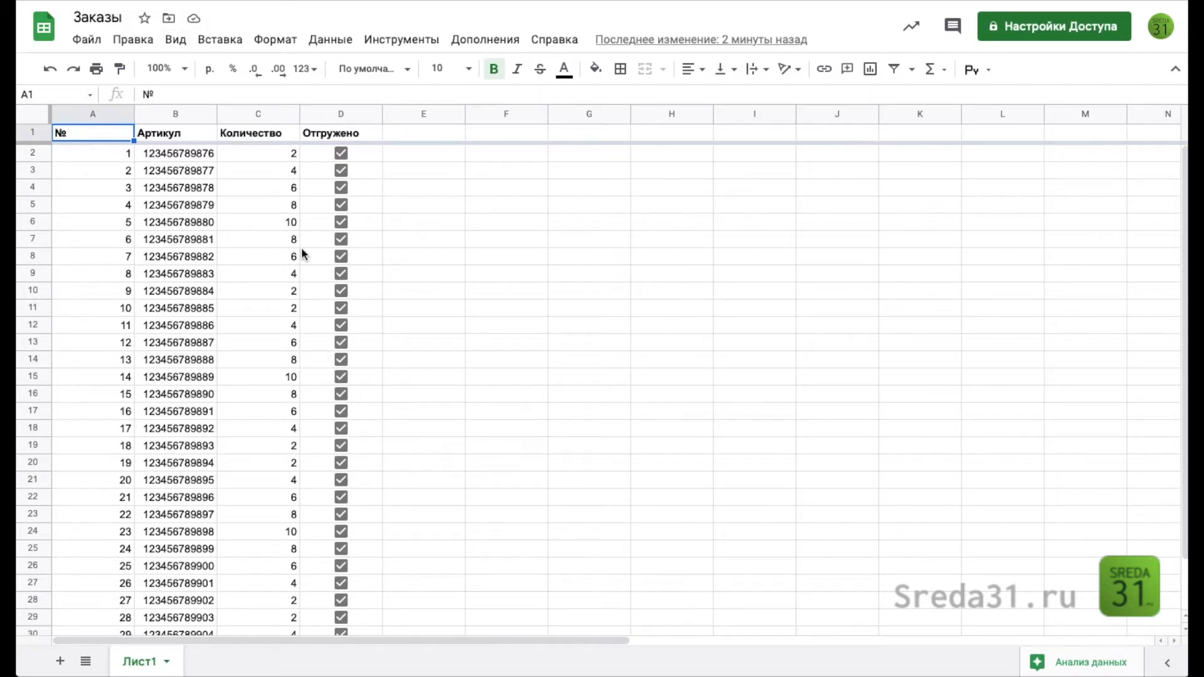
Step: Add one row below the orders table and enter 31 in its № column (A32)
key("ctrl+Down")
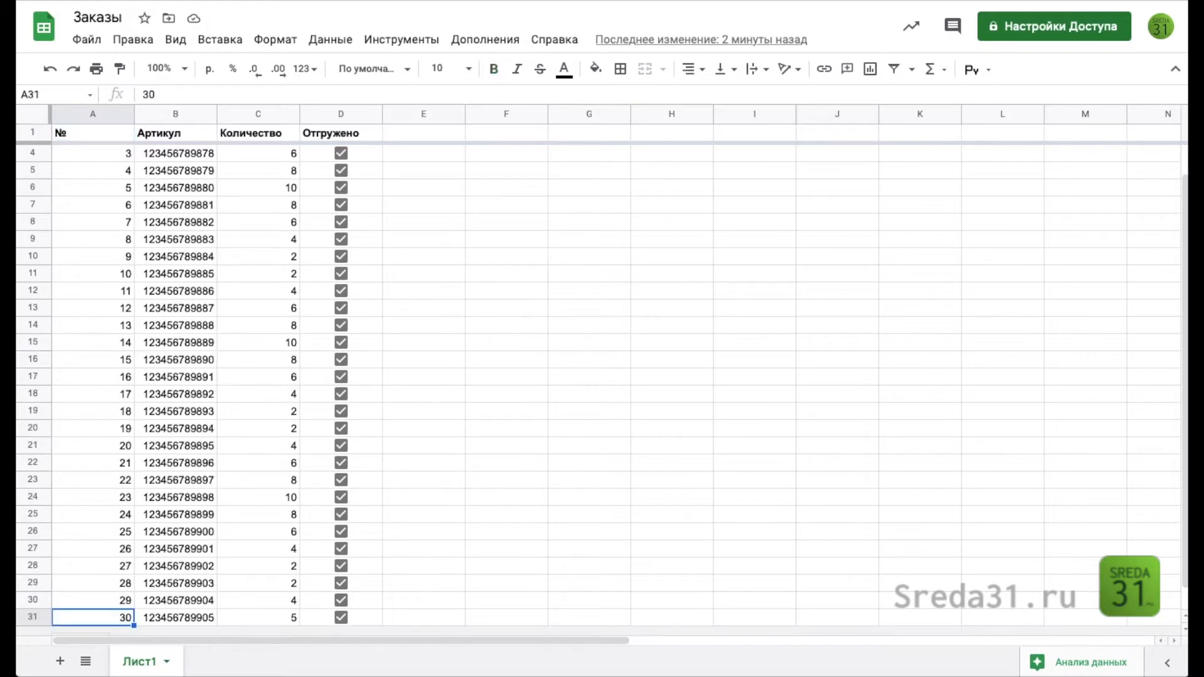
scroll(169, 370, "down", 1)
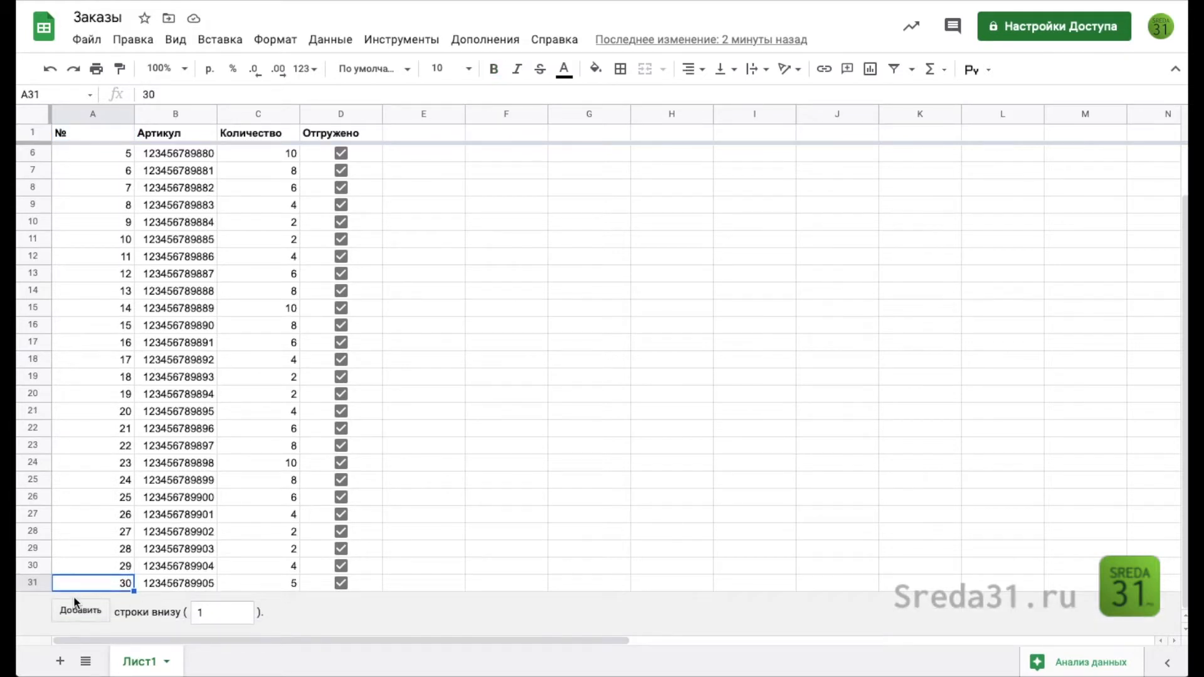
left_click(80, 614)
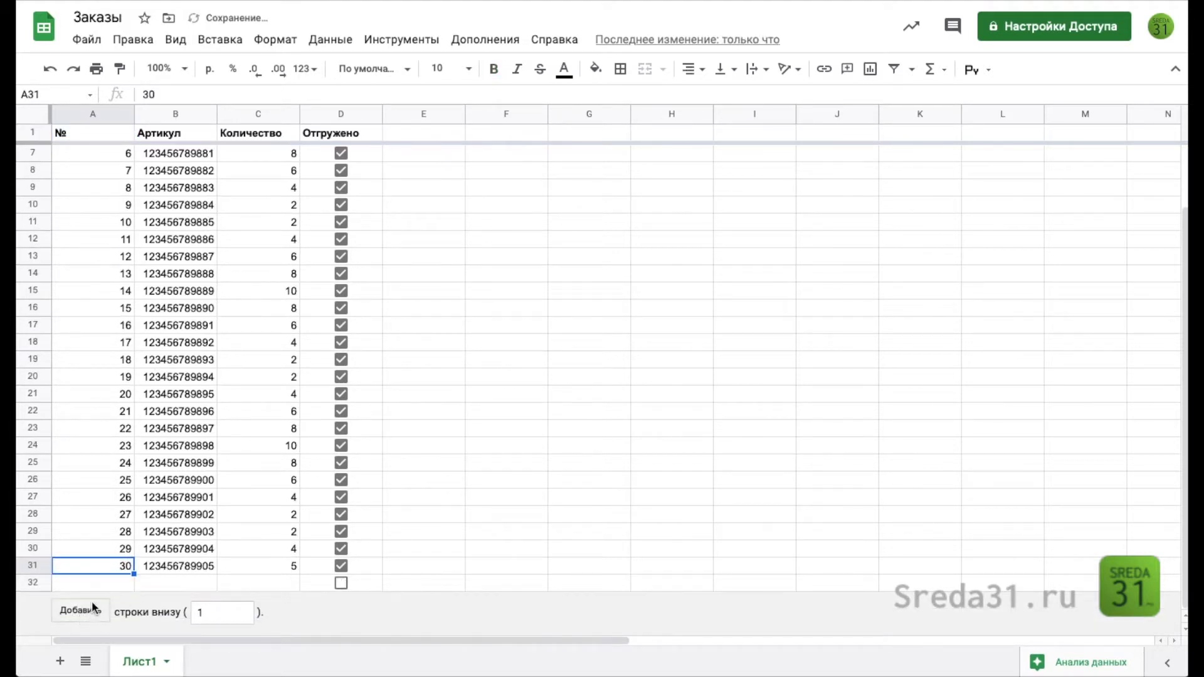
left_click(112, 585)
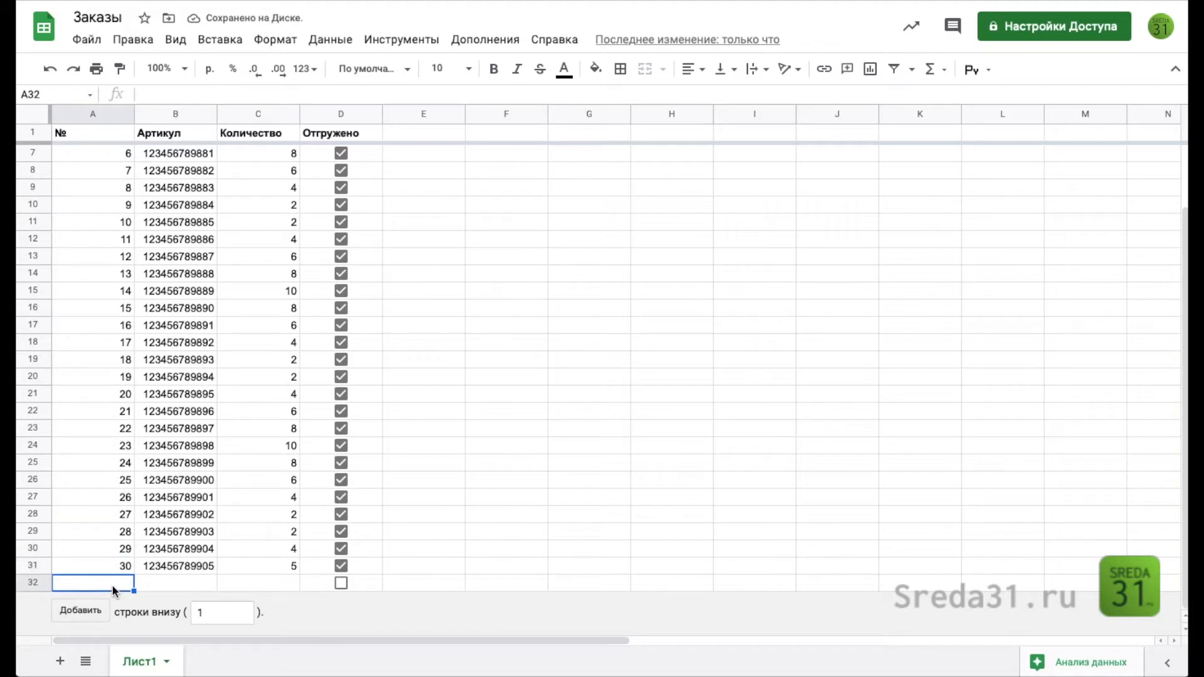
type("31")
key("Return")
key("Right")
key("Up")
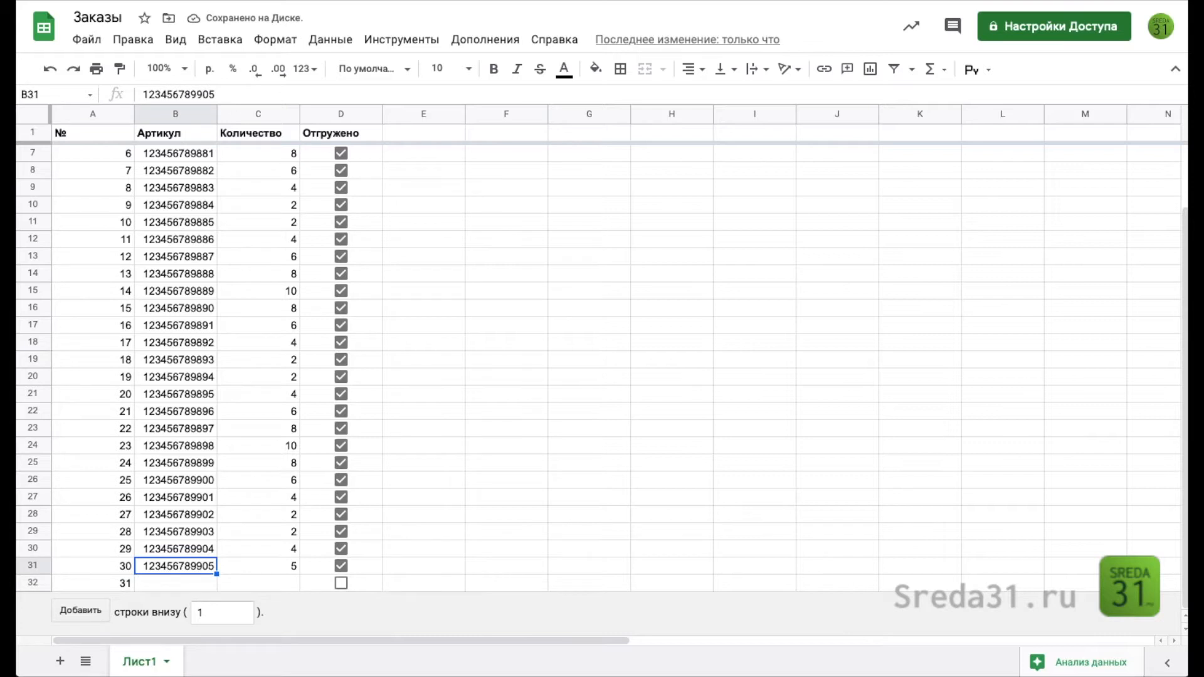
key("ctrl+c")
key("Down")
key("ctrl+v")
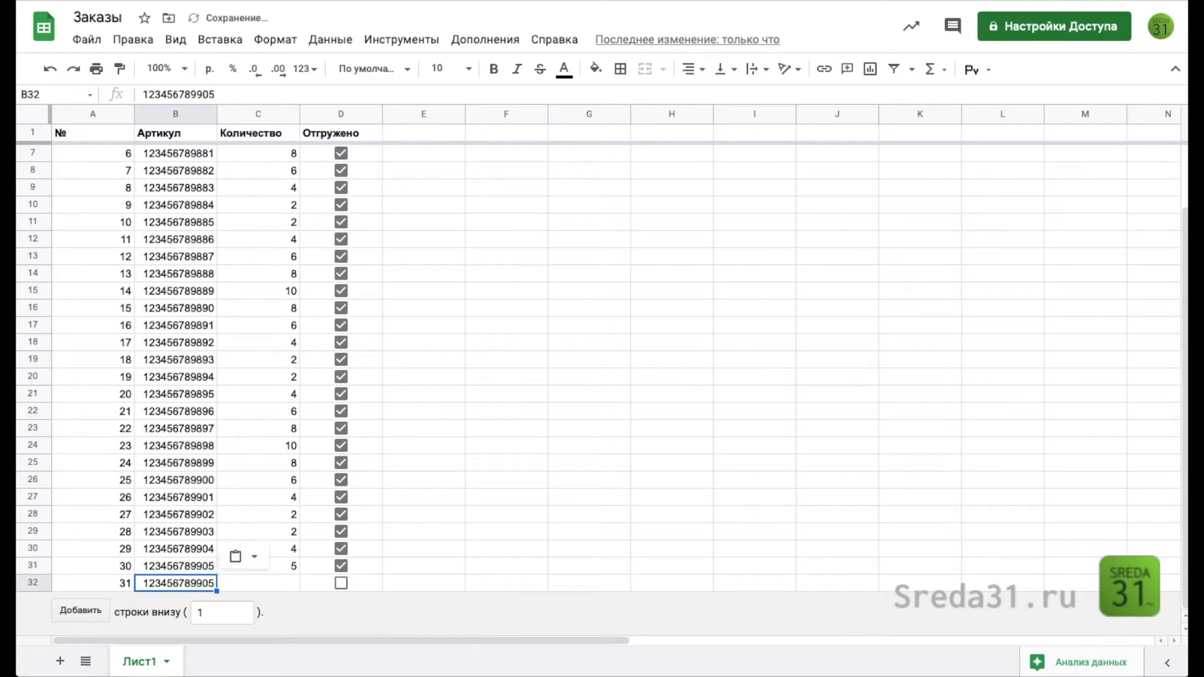
Step: Set the quantity in row 32 to 7 and tick its Отгружено checkbox
key("Right")
type("7")
key("Return")
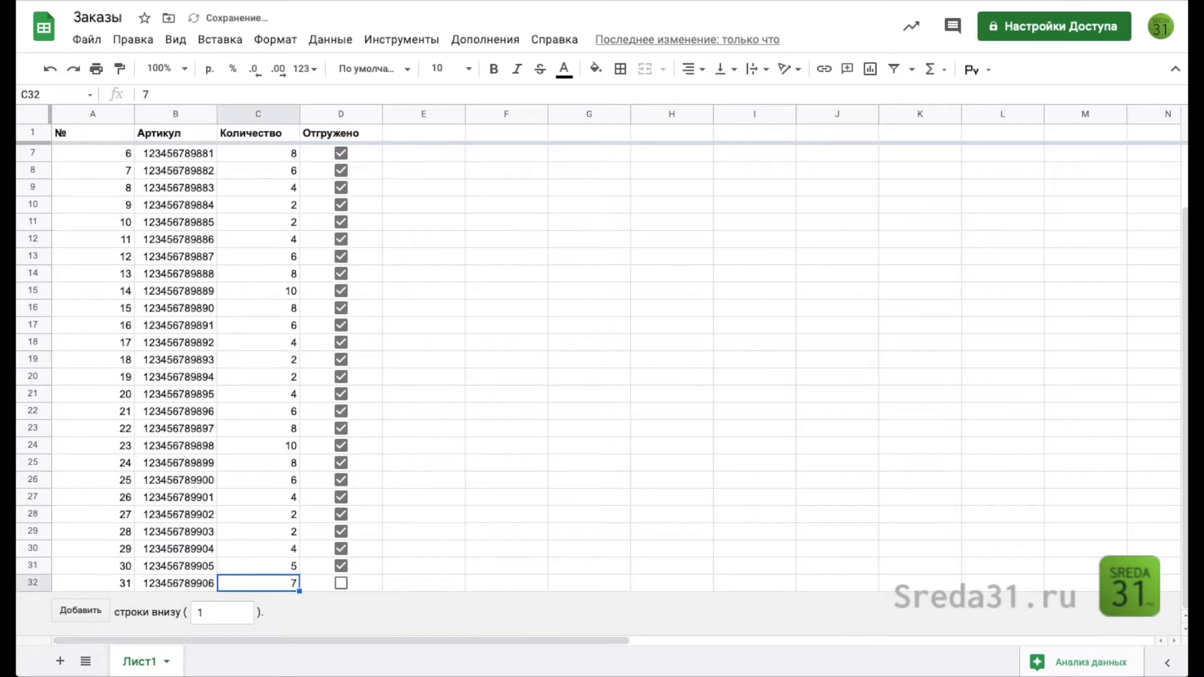
left_click(341, 583)
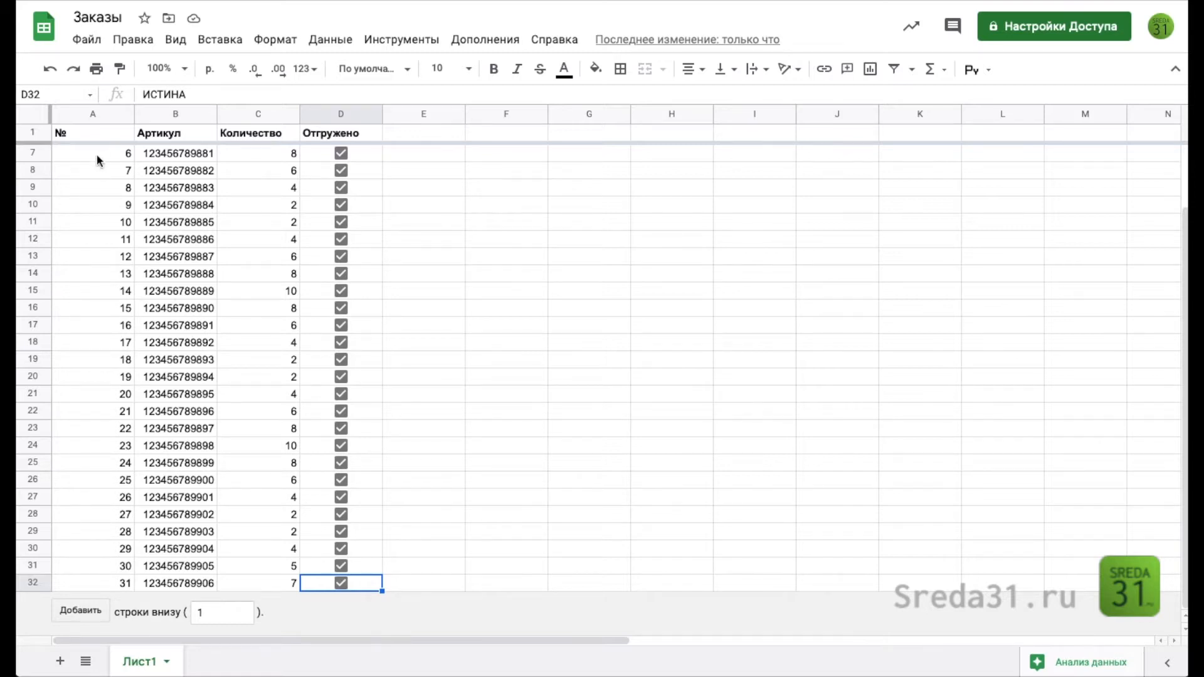
Step: Start recording a new macro from cell A1 using relative references
left_click(118, 136)
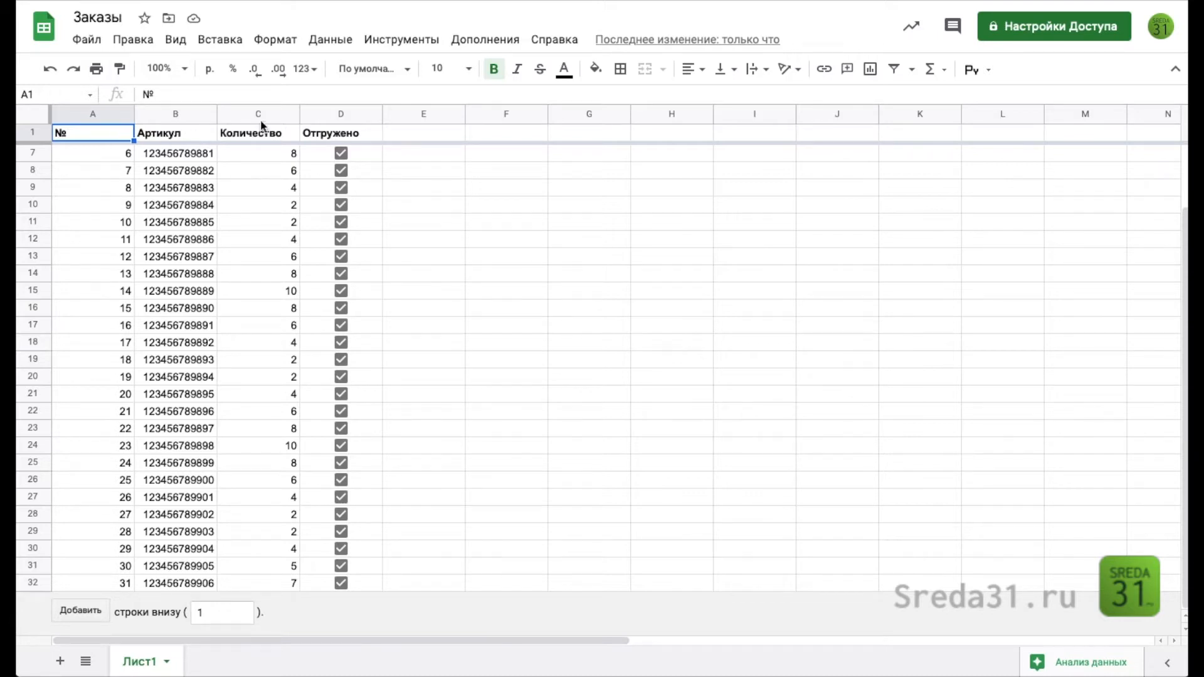
left_click(416, 40)
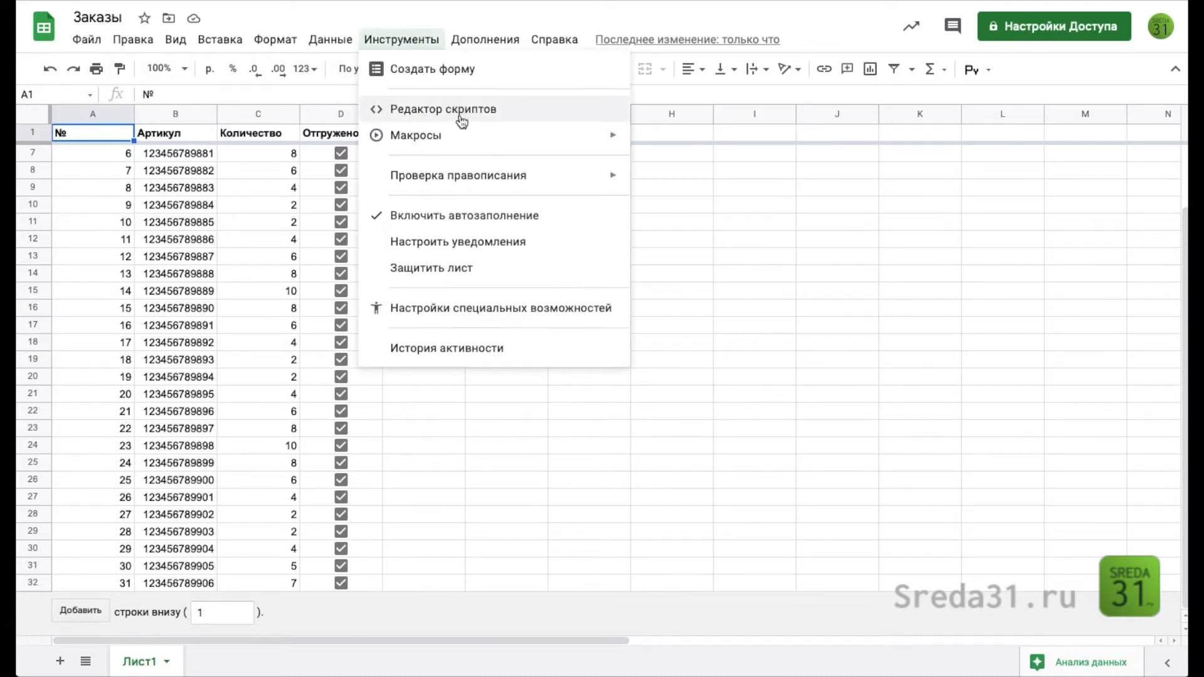
mouse_move(465, 134)
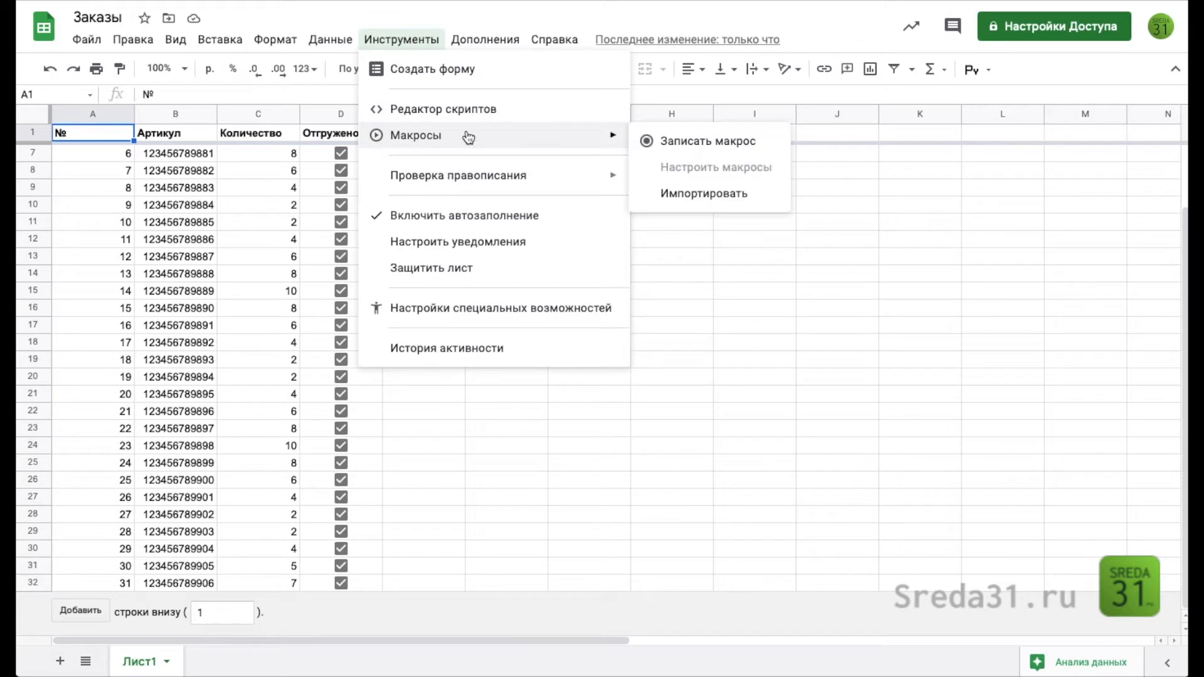
left_click(683, 146)
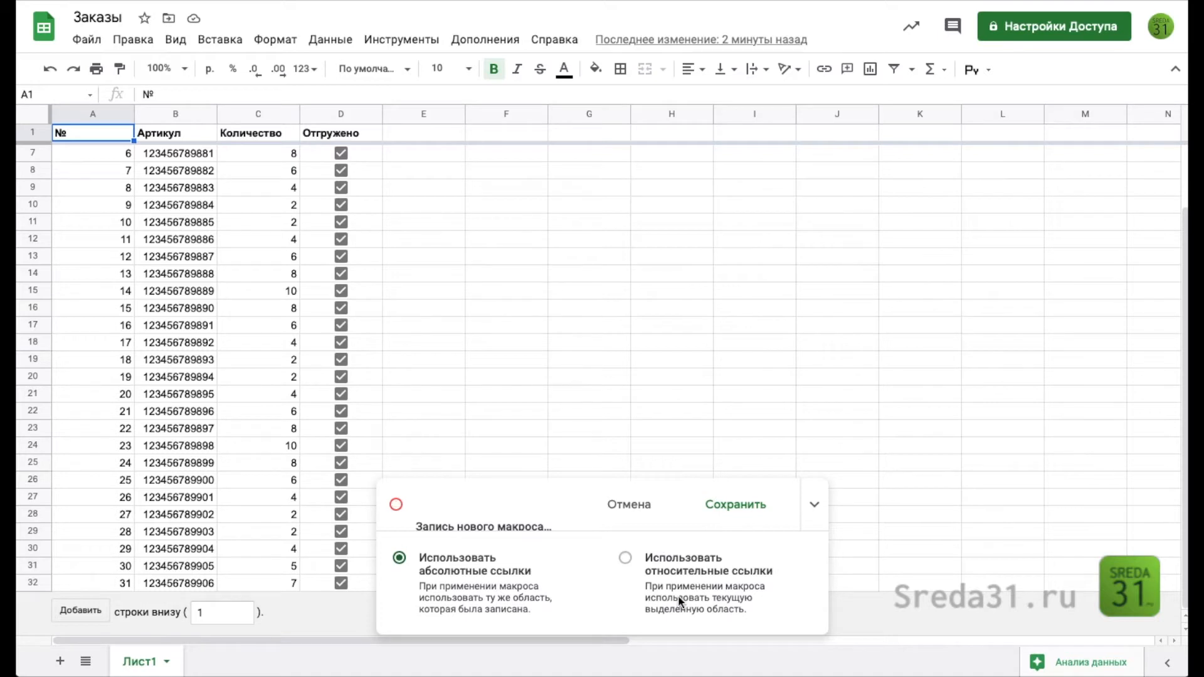
left_click(626, 558)
Step: Jump to the last filled cell in column A, add one row below, and enter =A32+1 in A33
key("ctrl+Down")
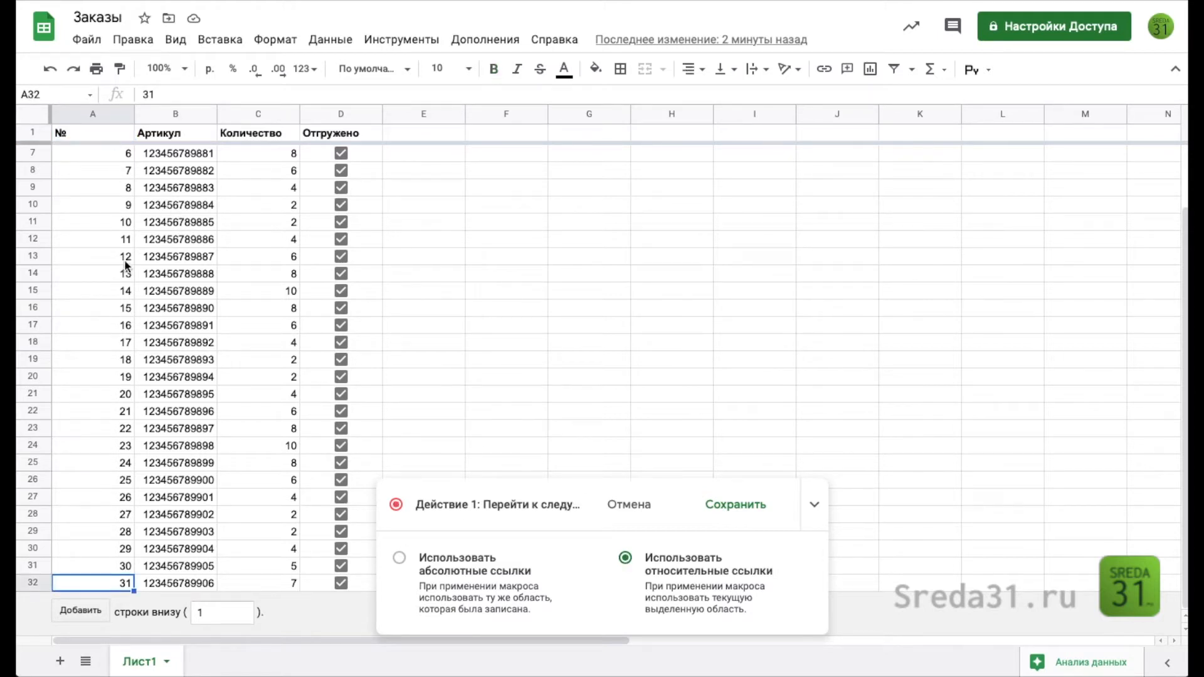
left_click(76, 613)
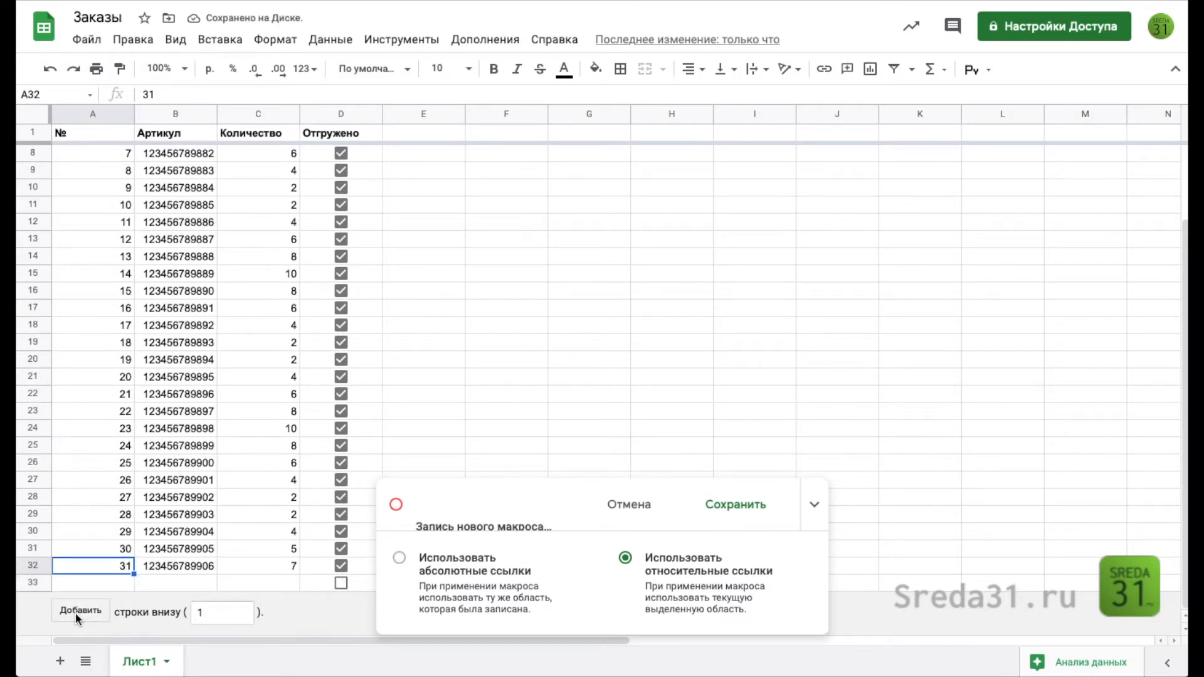
key("Down")
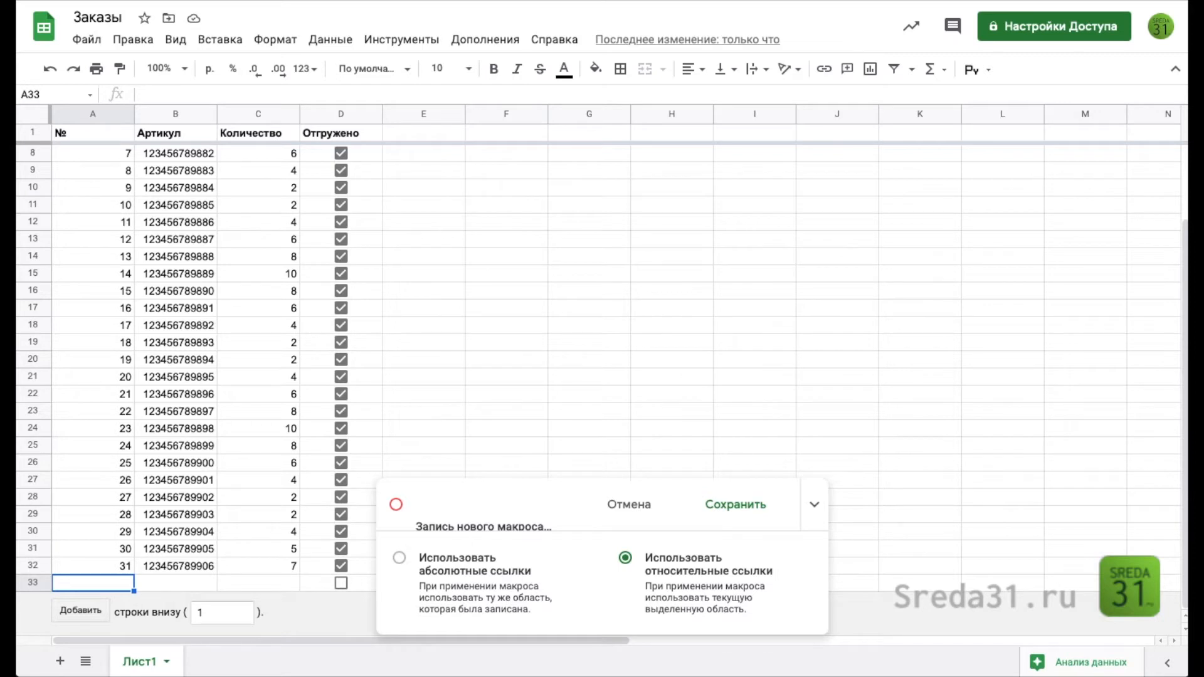
type("=")
key("Up")
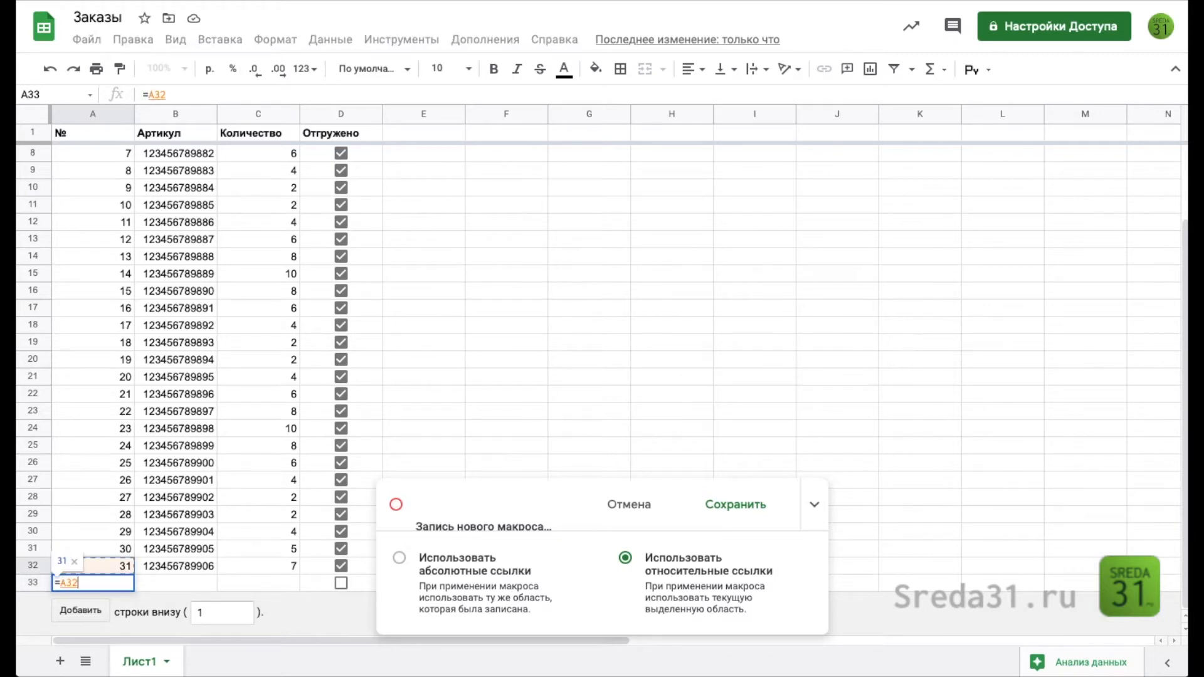
key("Tab")
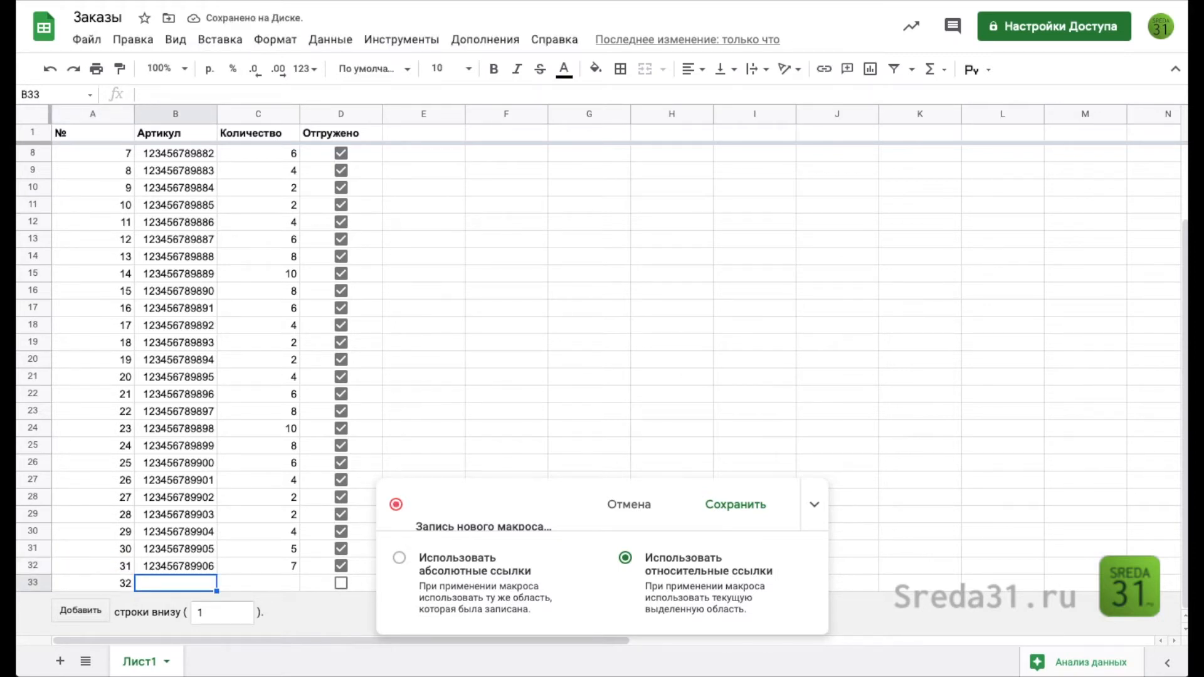
Step: Complete row 33 with the article formula =B32+1, a quantity of 3, and the Отгружено checkbox ticked
type("=")
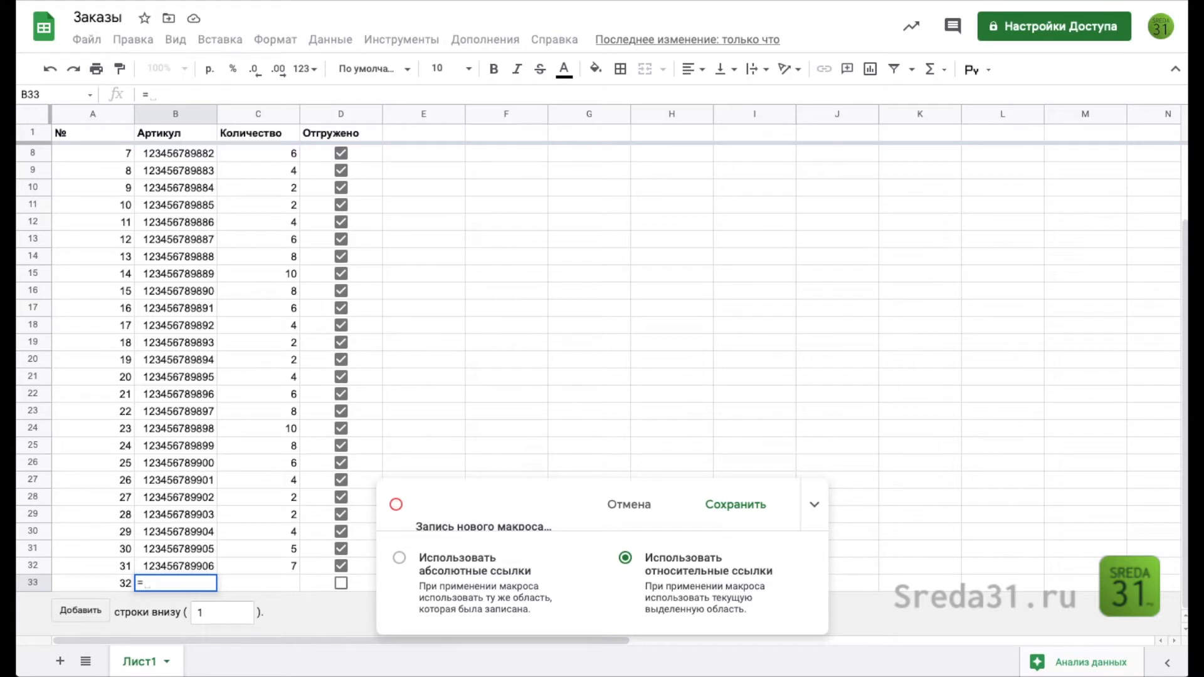
key("Up")
type("+1")
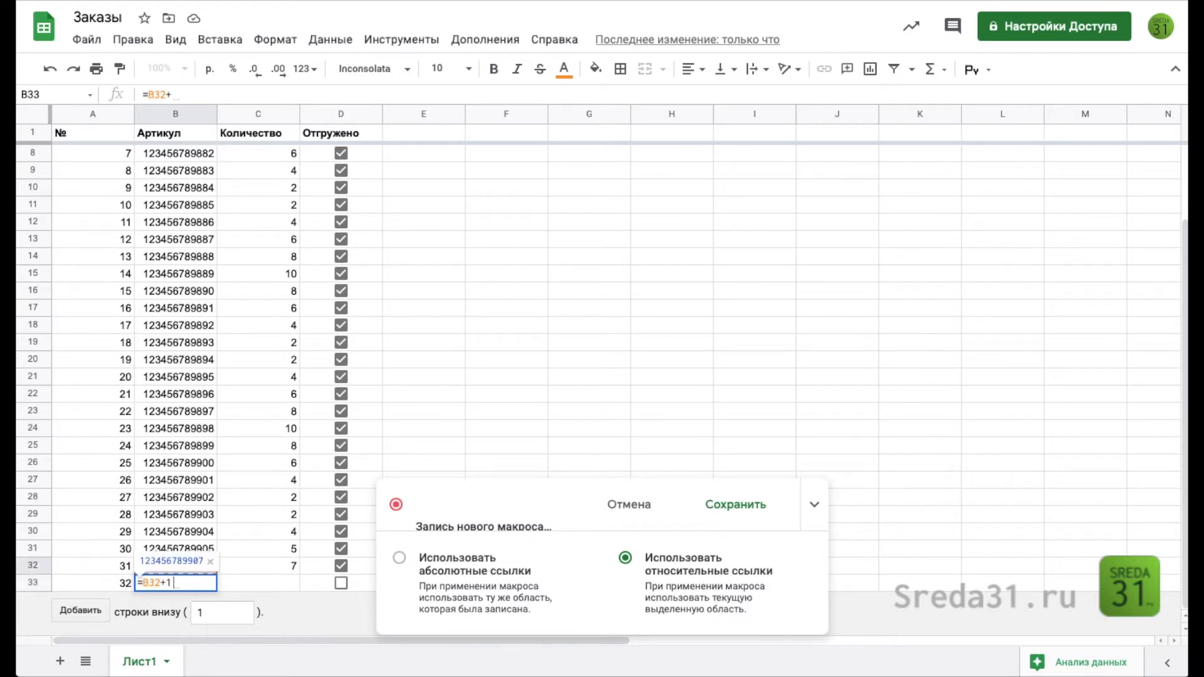
key("Tab")
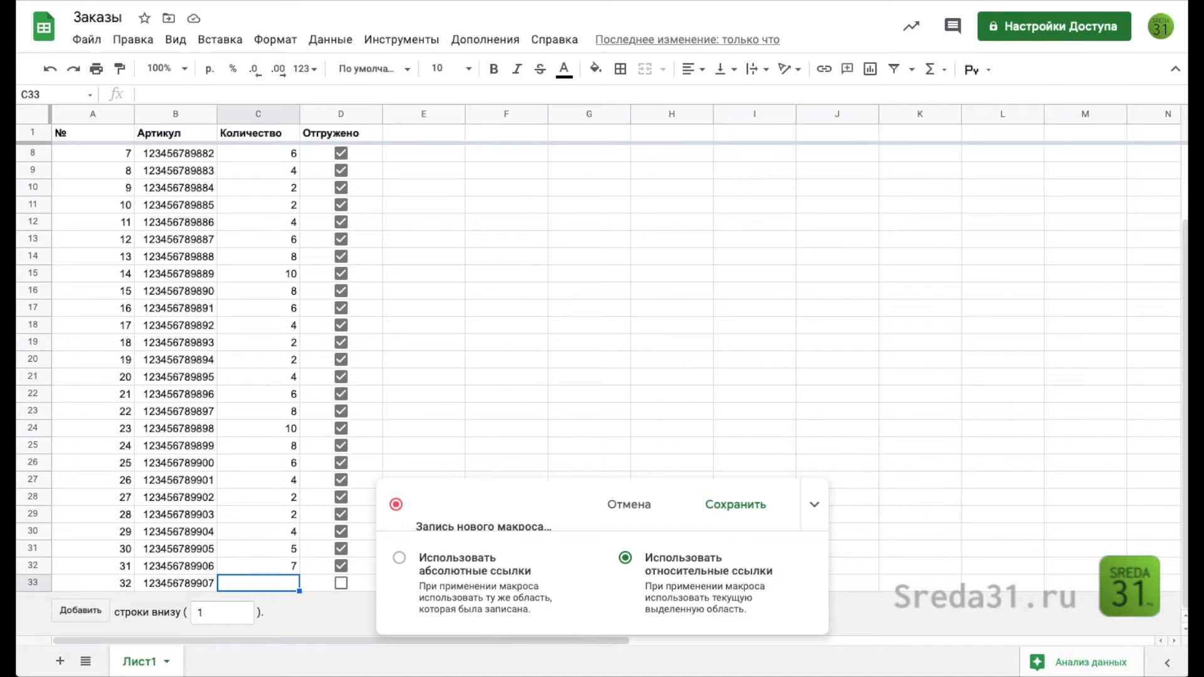
type("3")
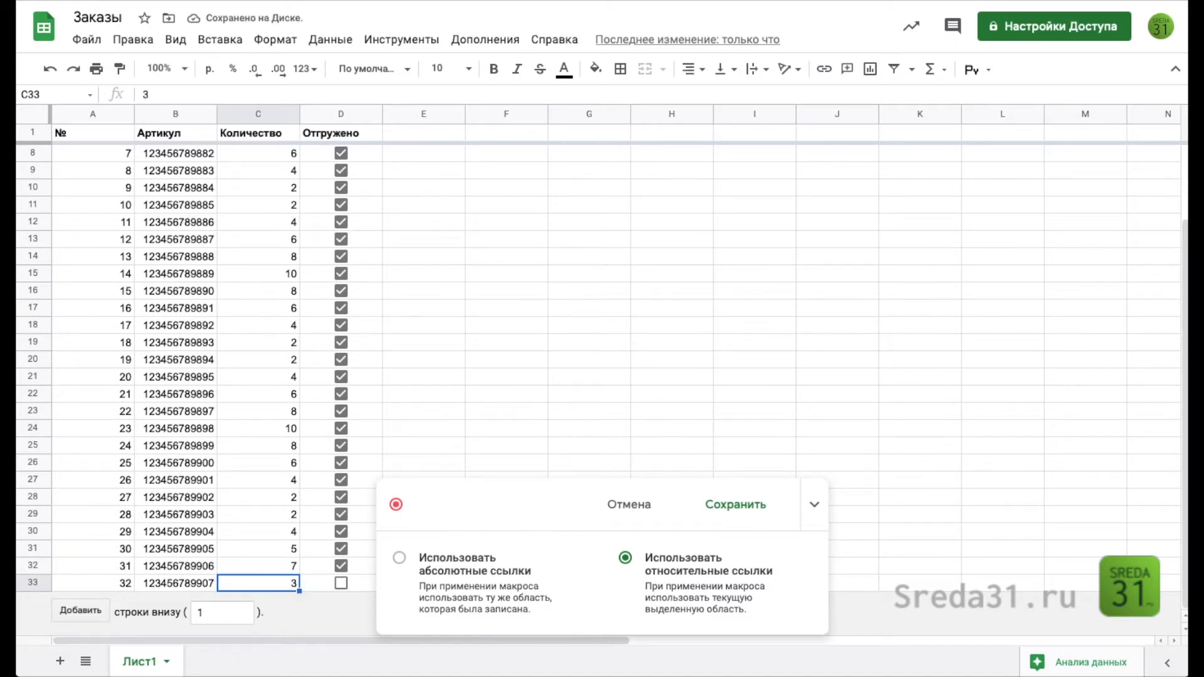
left_click(341, 583)
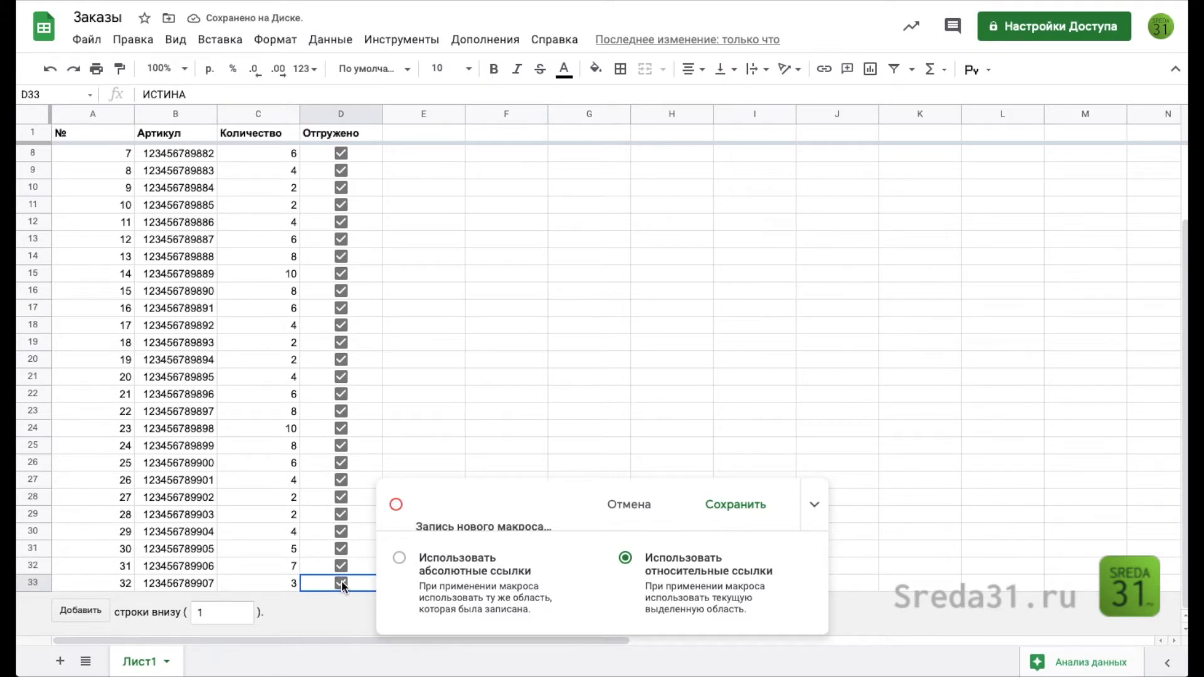
Step: Finish recording and save the macro under the name NewOrder
left_click(737, 509)
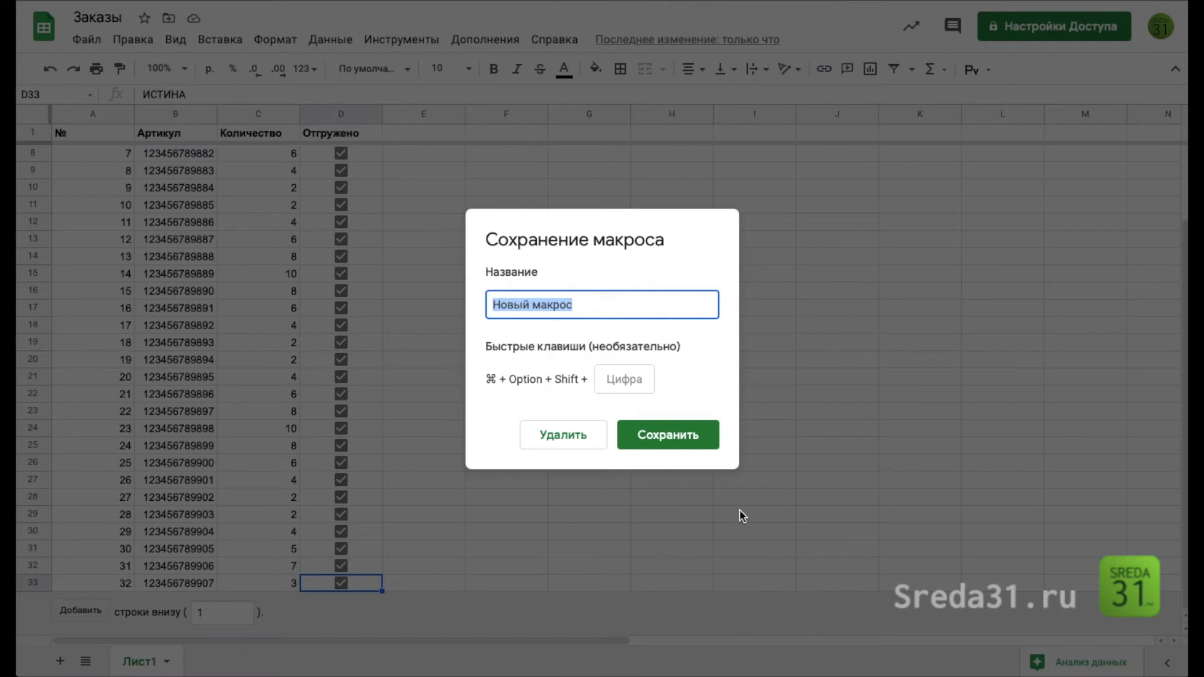
type("NewOrder")
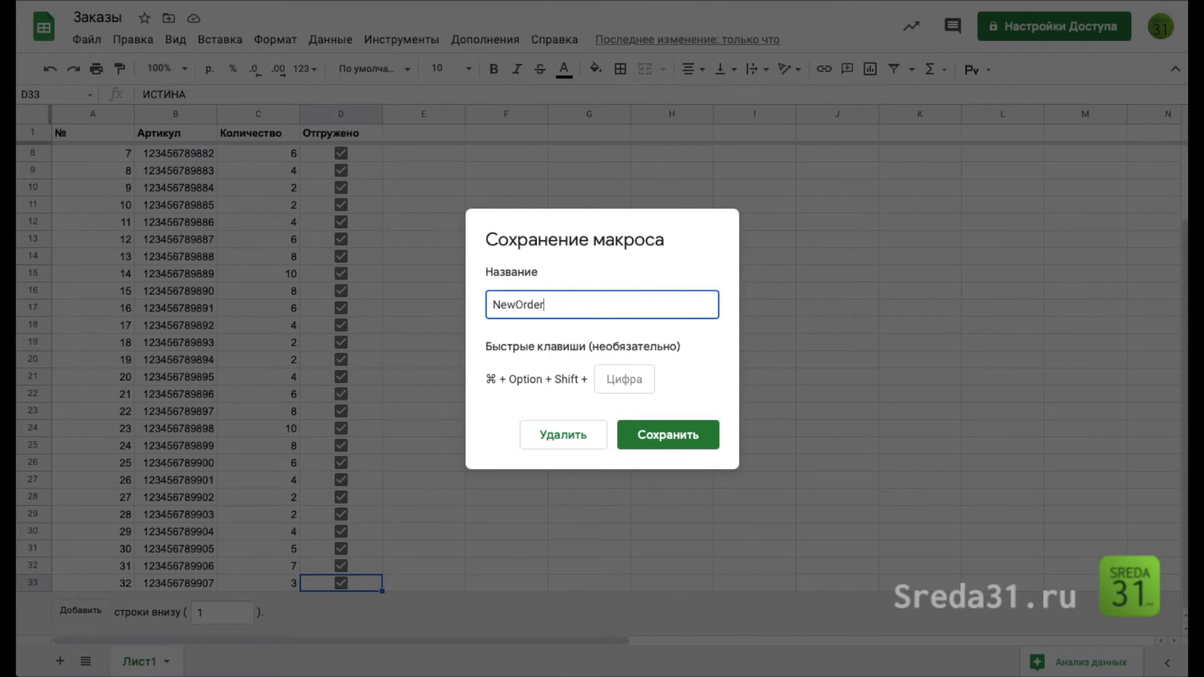
left_click(686, 436)
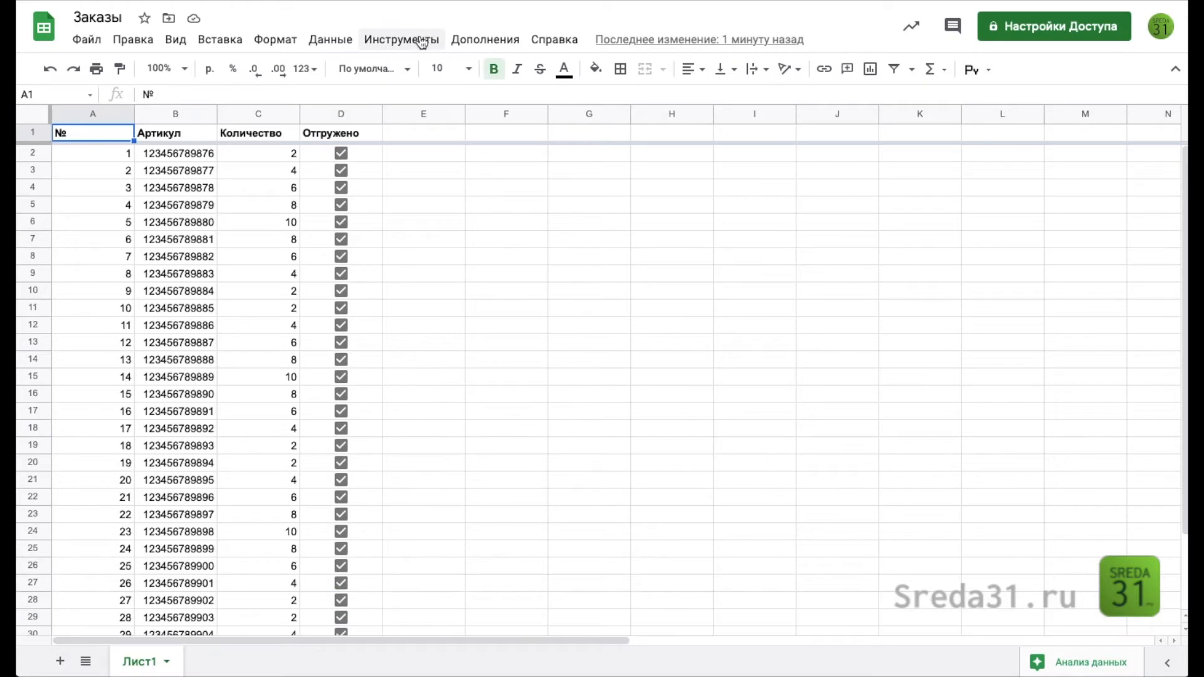
Step: Run the NewOrder macro with cell A1 selected to add another order row
left_click(421, 42)
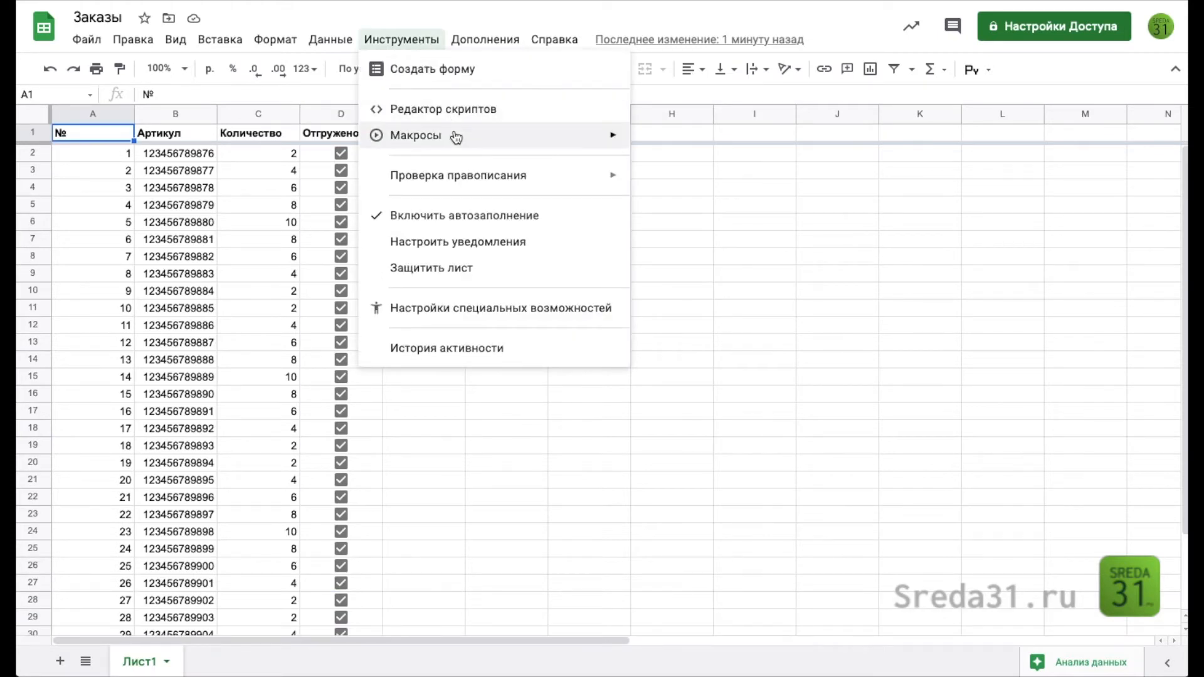
mouse_move(457, 134)
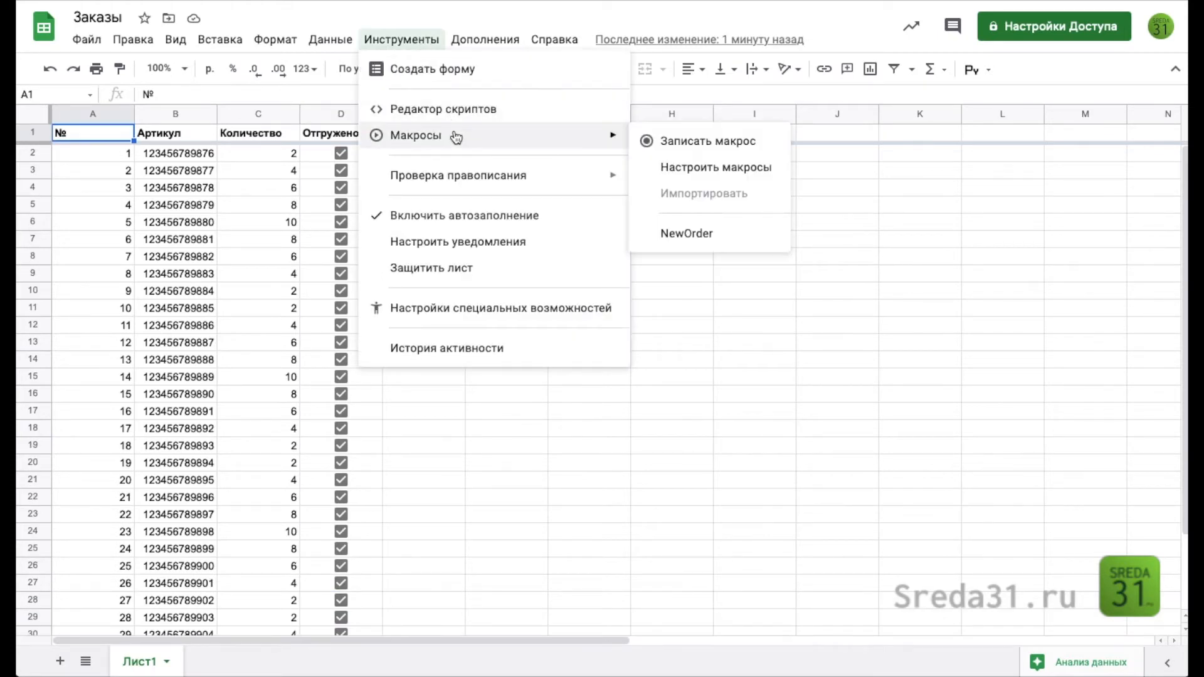
left_click(696, 242)
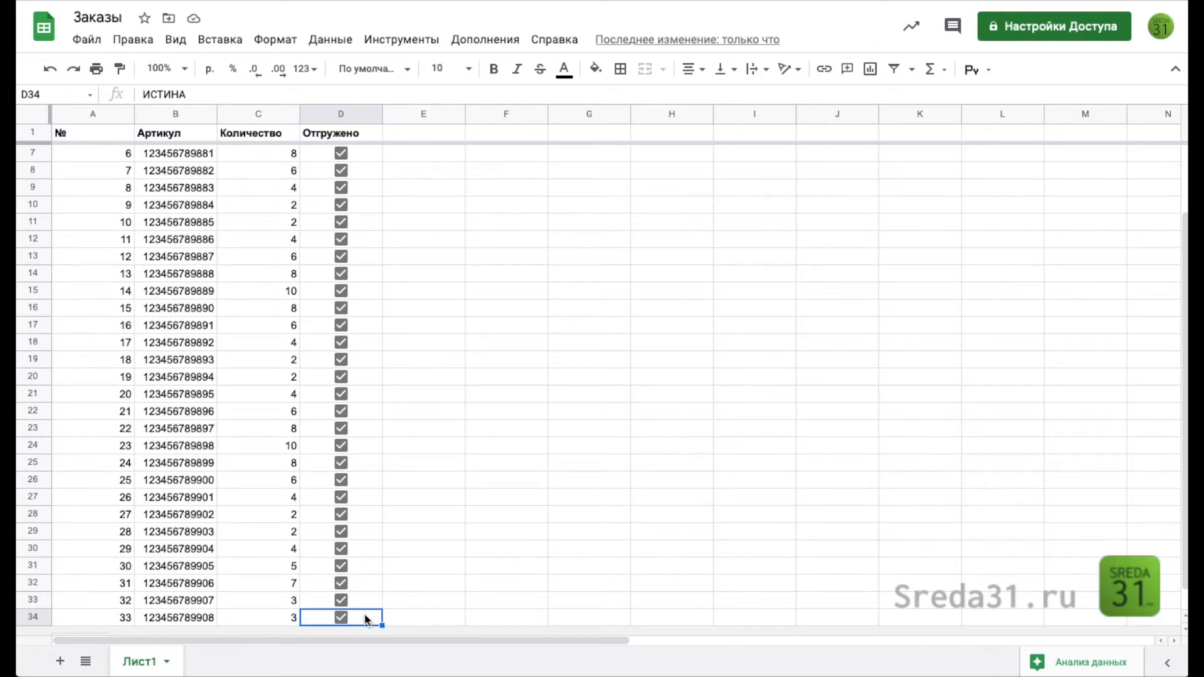
Step: Try the NewOrder macro with cell C14 selected and inspect the row it adds
left_click(125, 134)
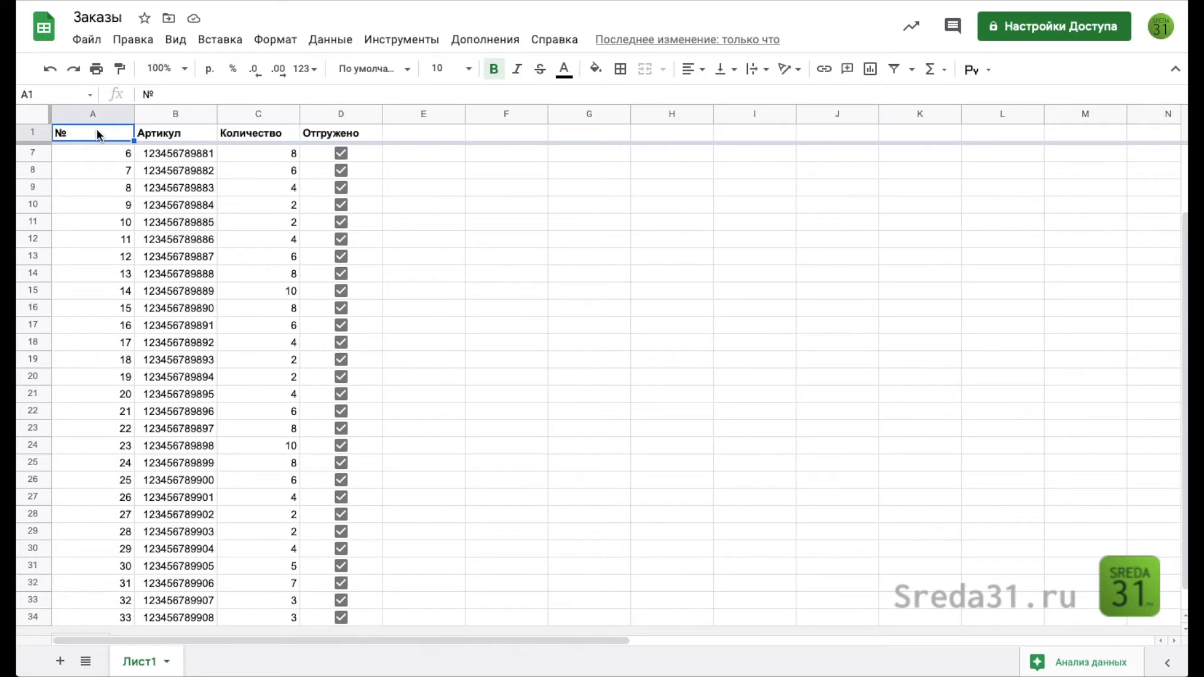
left_click(252, 277)
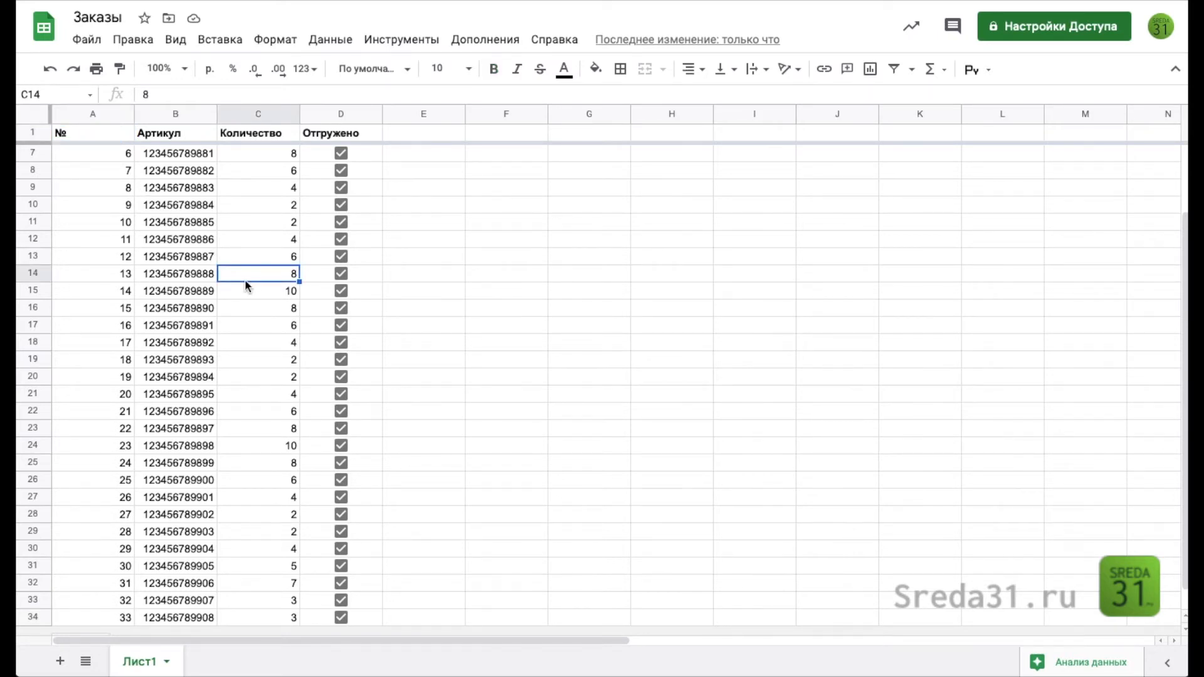
left_click(417, 43)
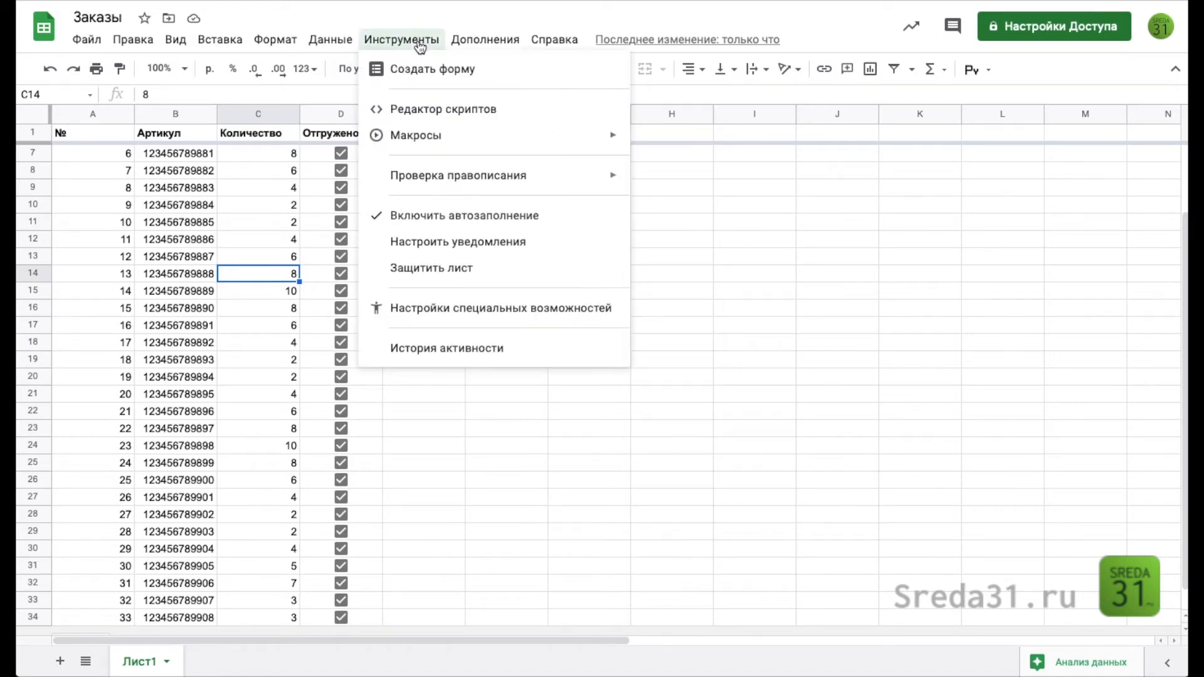
mouse_move(605, 144)
left_click(686, 234)
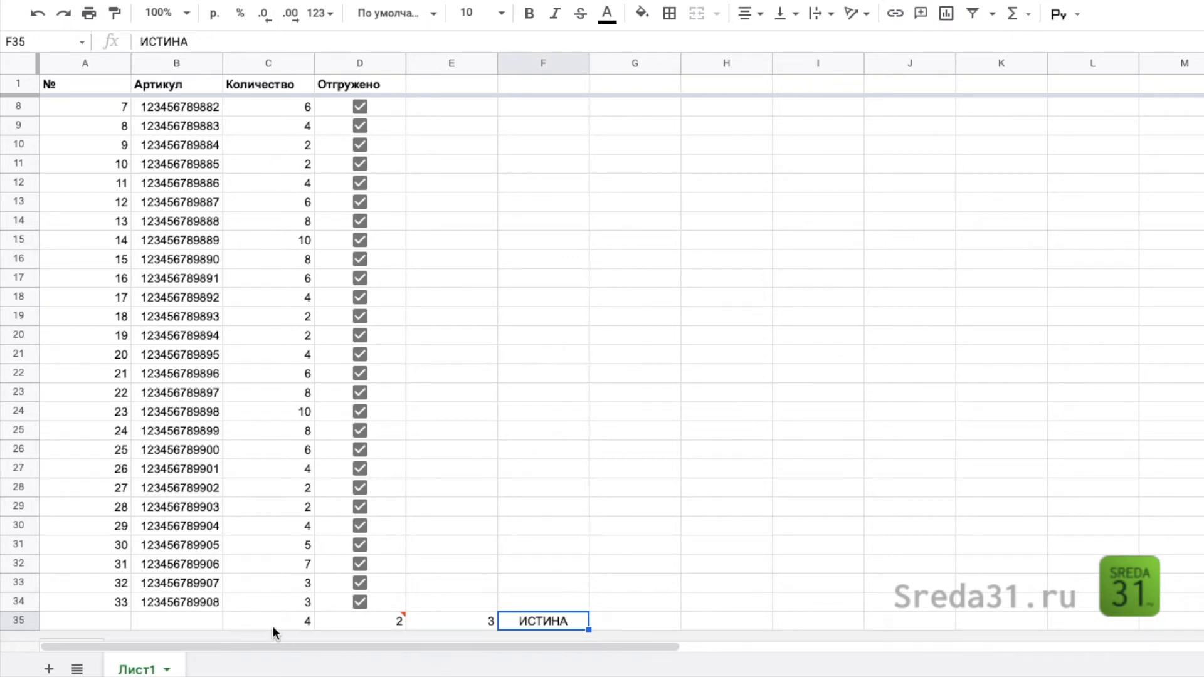
mouse_move(389, 623)
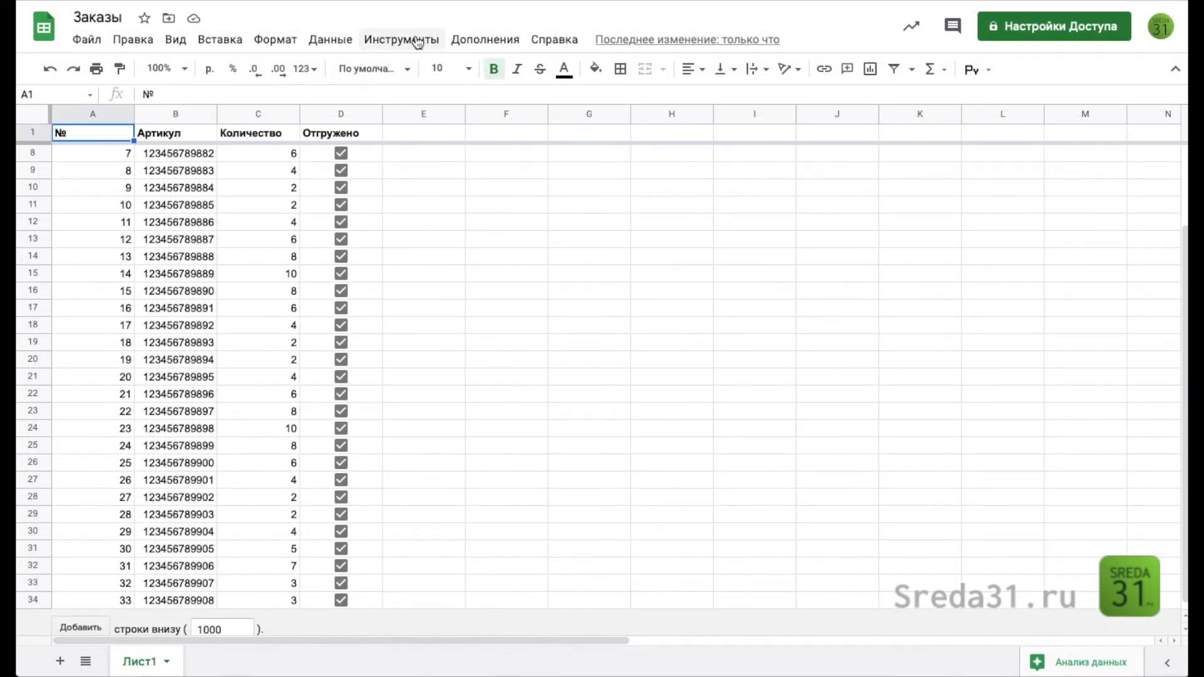
Step: Assign the number 4 as the NewOrder macro's shortcut key and update the macro settings
left_click(402, 39)
mouse_move(513, 150)
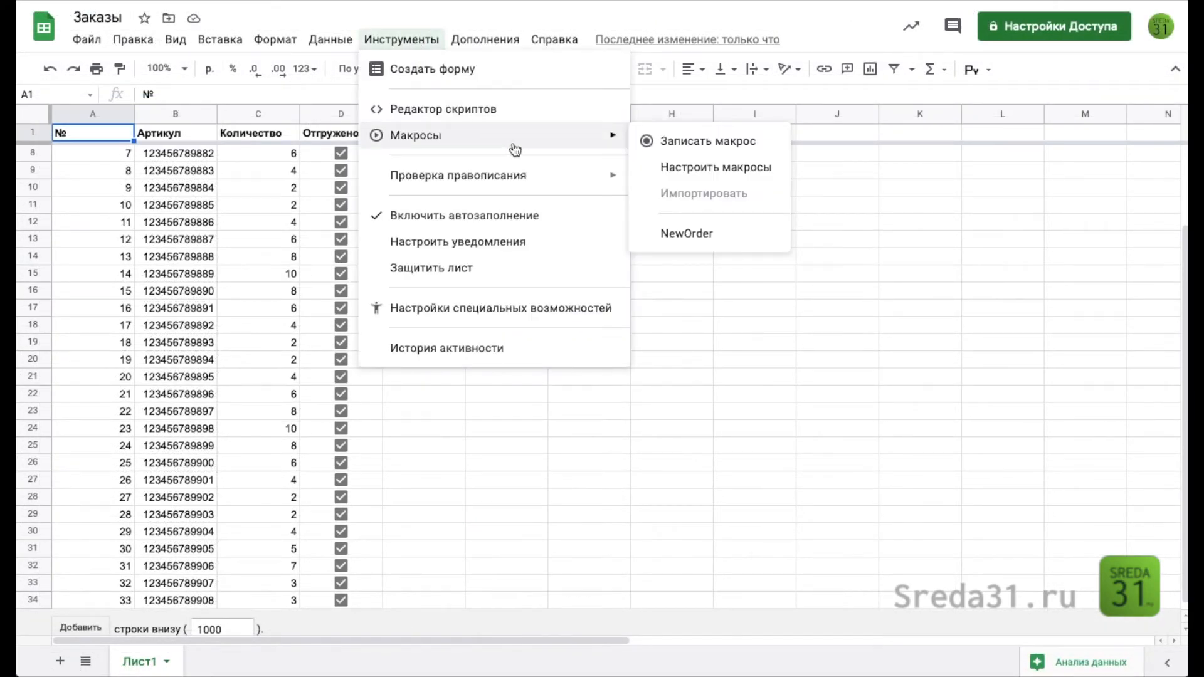
left_click(725, 168)
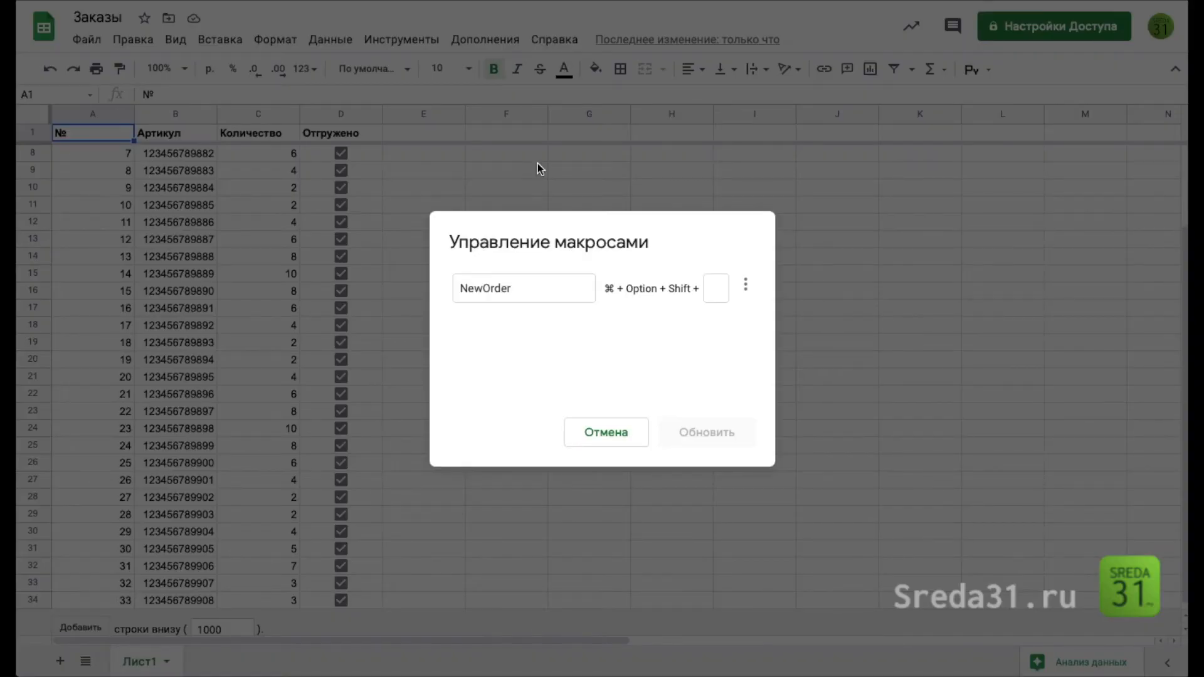
left_click(453, 287)
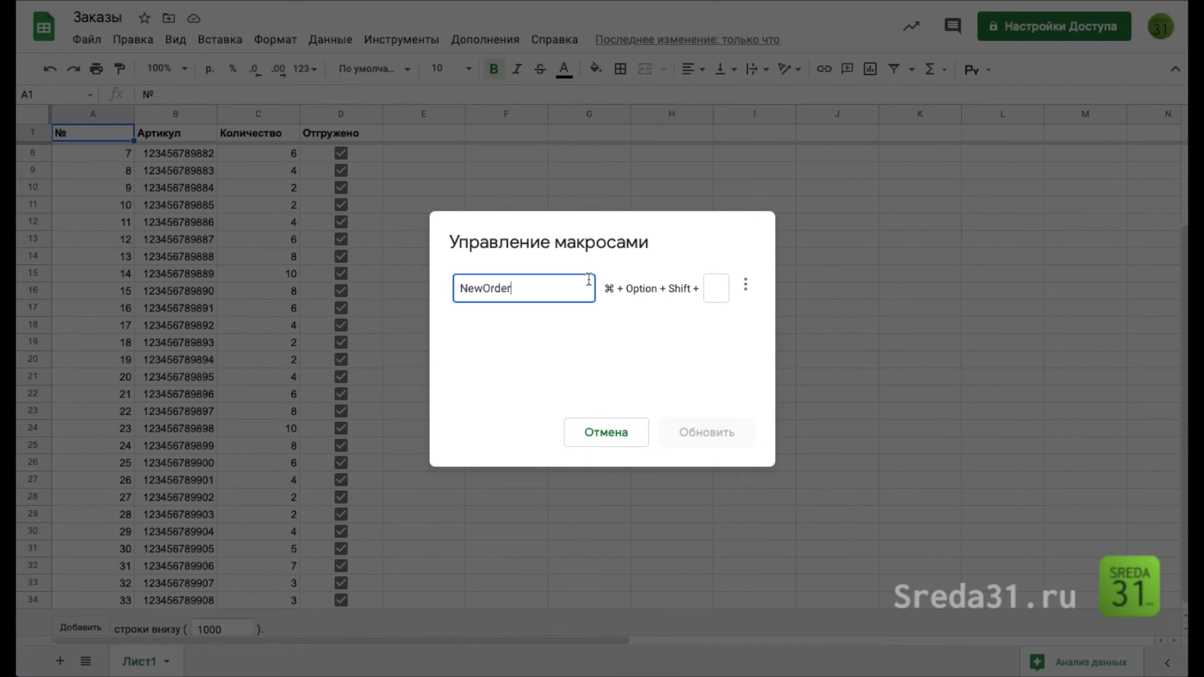
left_click(717, 287)
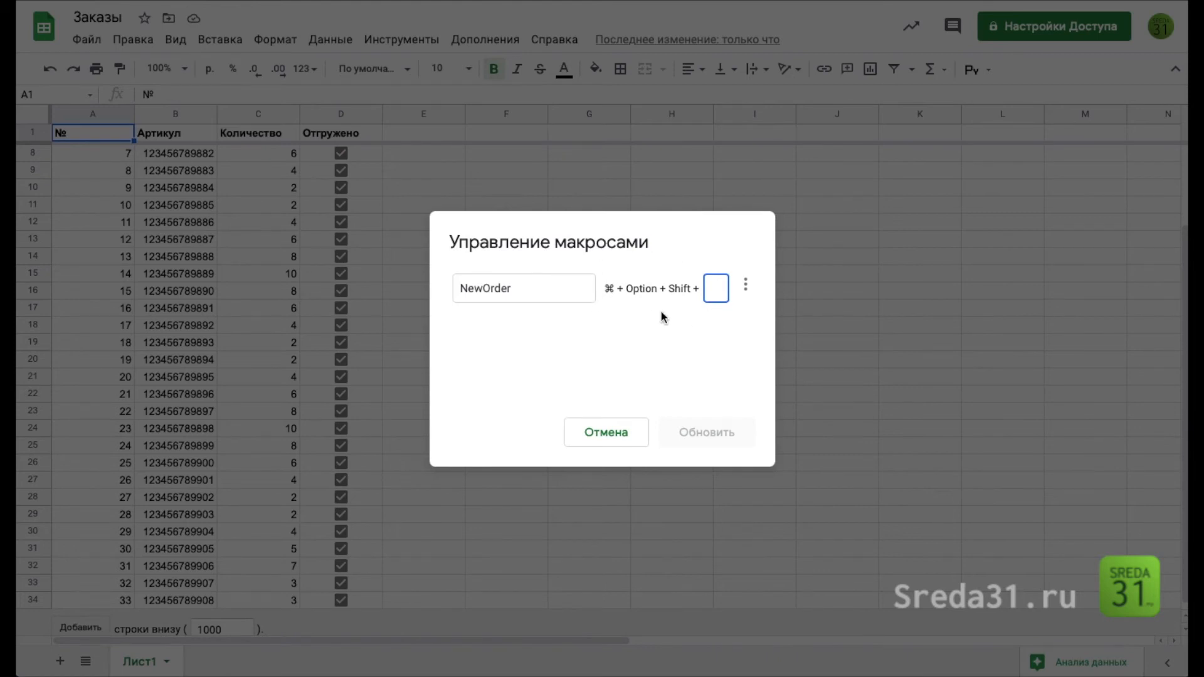
type("4")
left_click(710, 433)
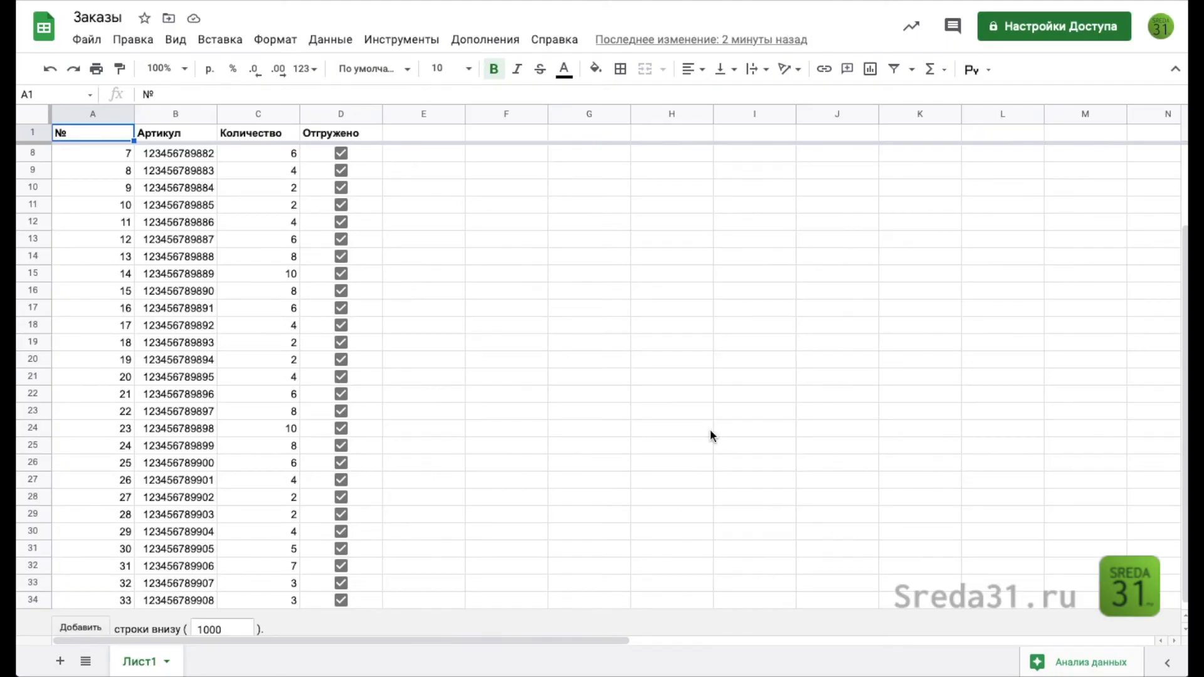
Step: Run the NewOrder macro through its assigned shortcut to add an order row, and reselect cell A1
key("ctrl+alt+shift+4")
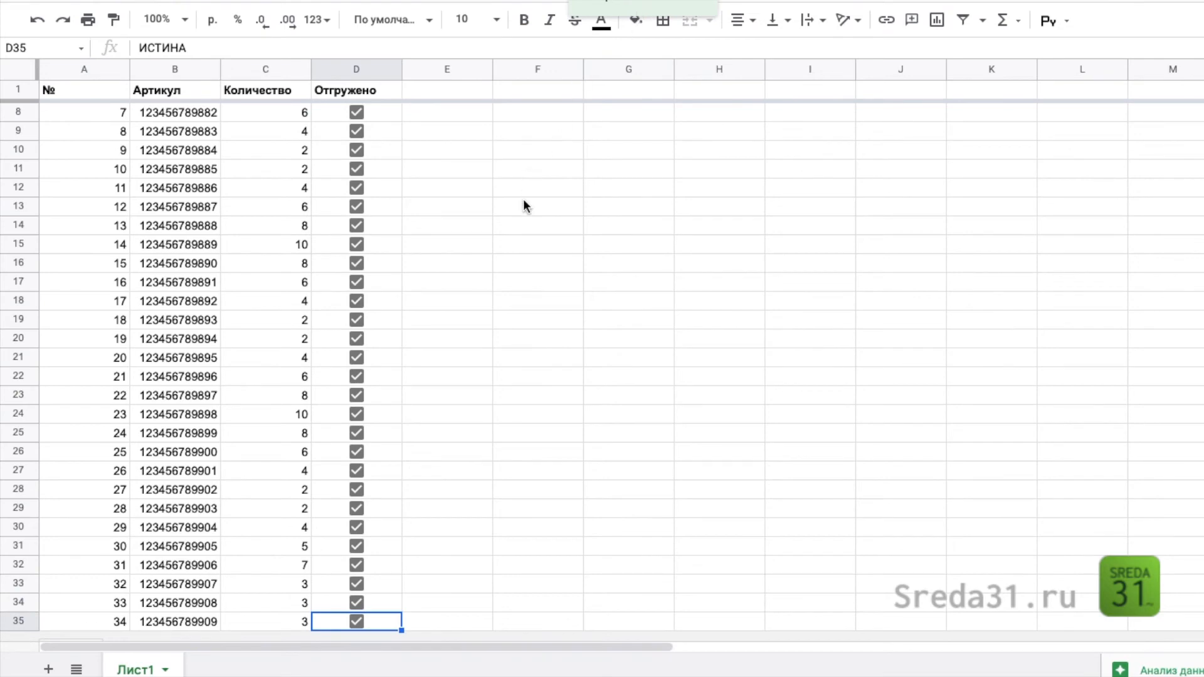
scroll(223, 462, "down", 2)
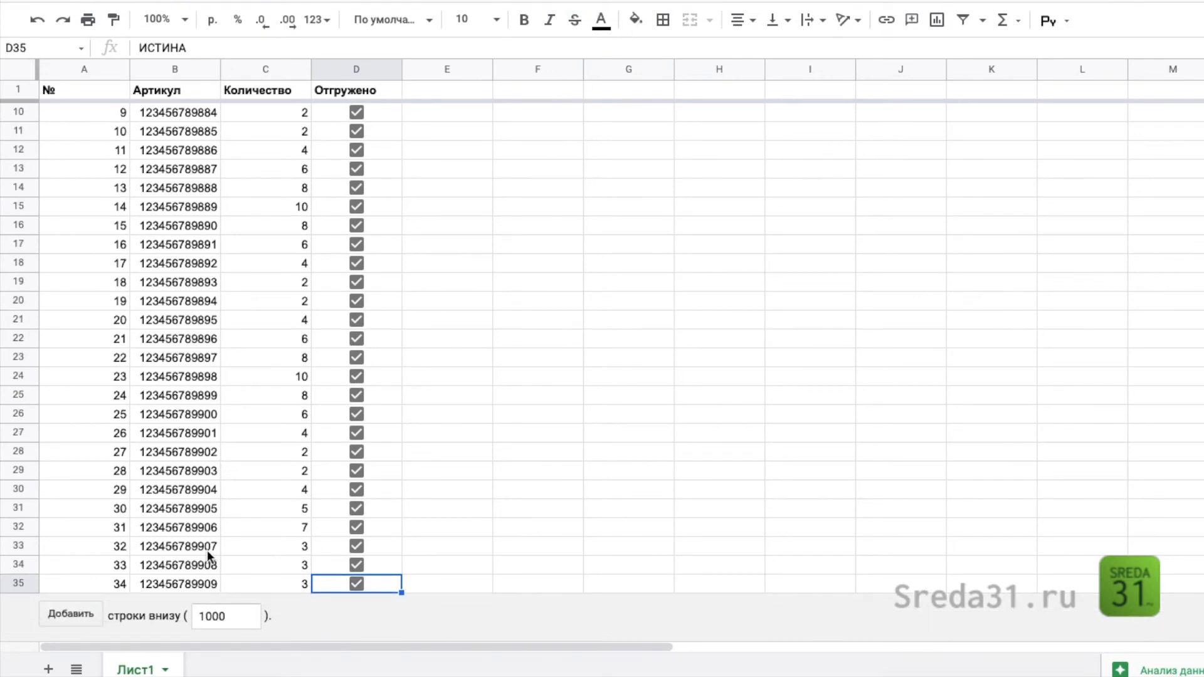
left_click(107, 90)
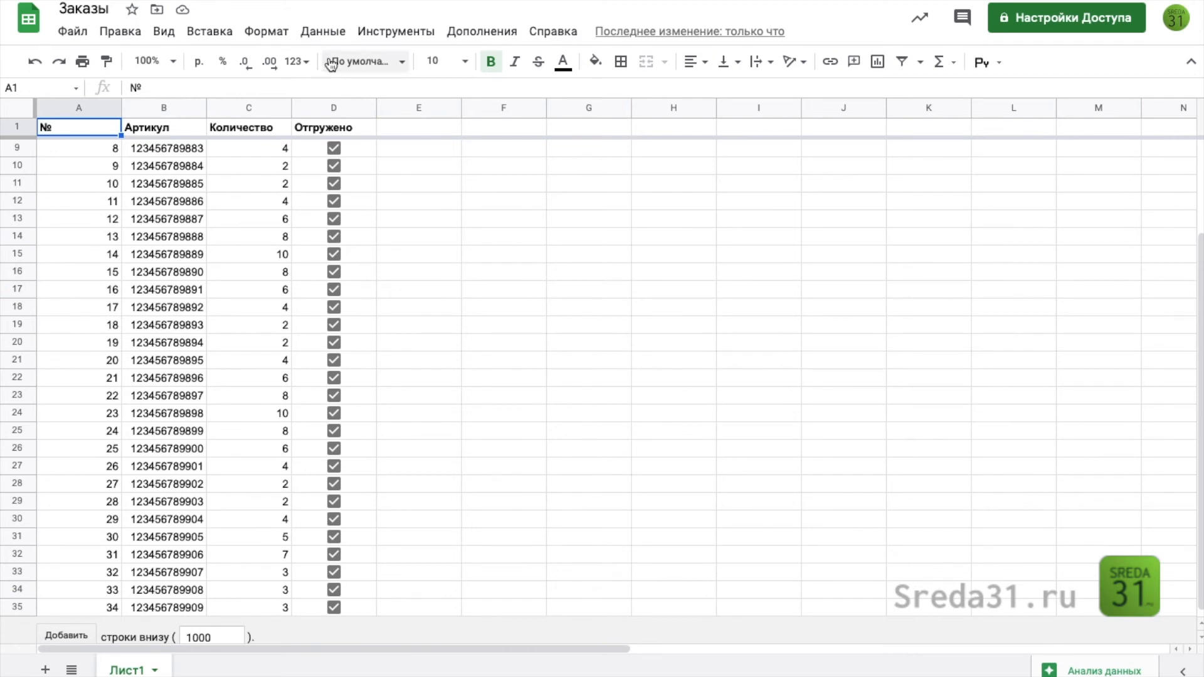
Step: Open the script editor to examine the code behind the recorded macro
left_click(396, 33)
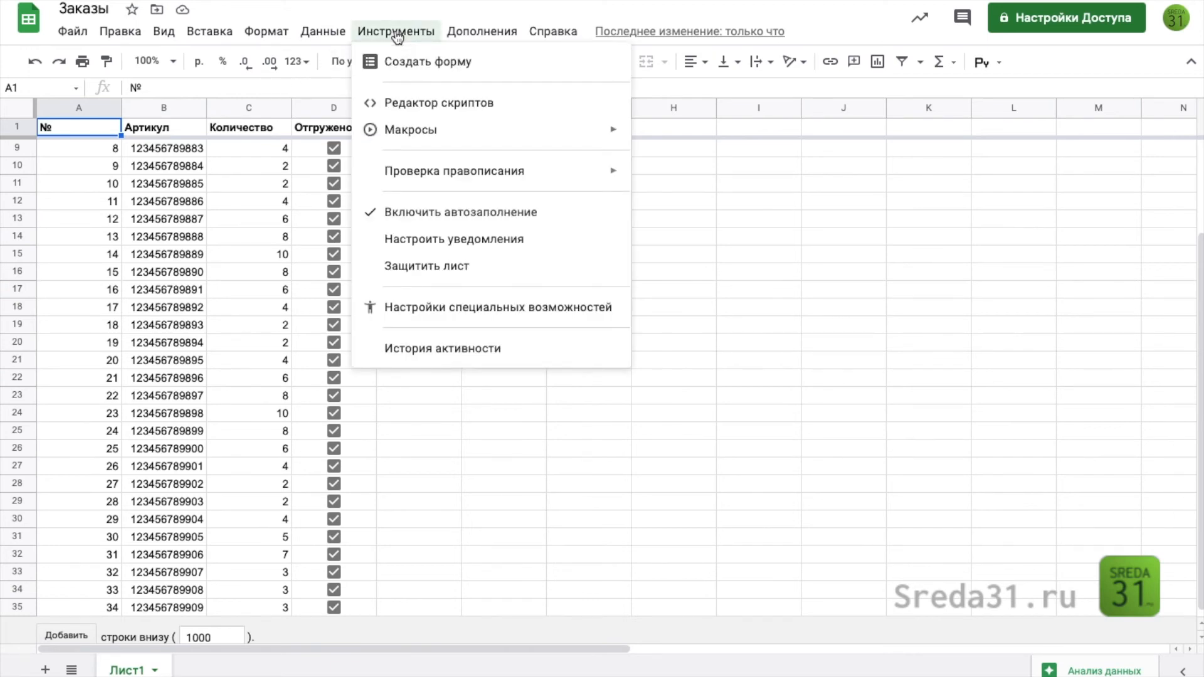
left_click(473, 102)
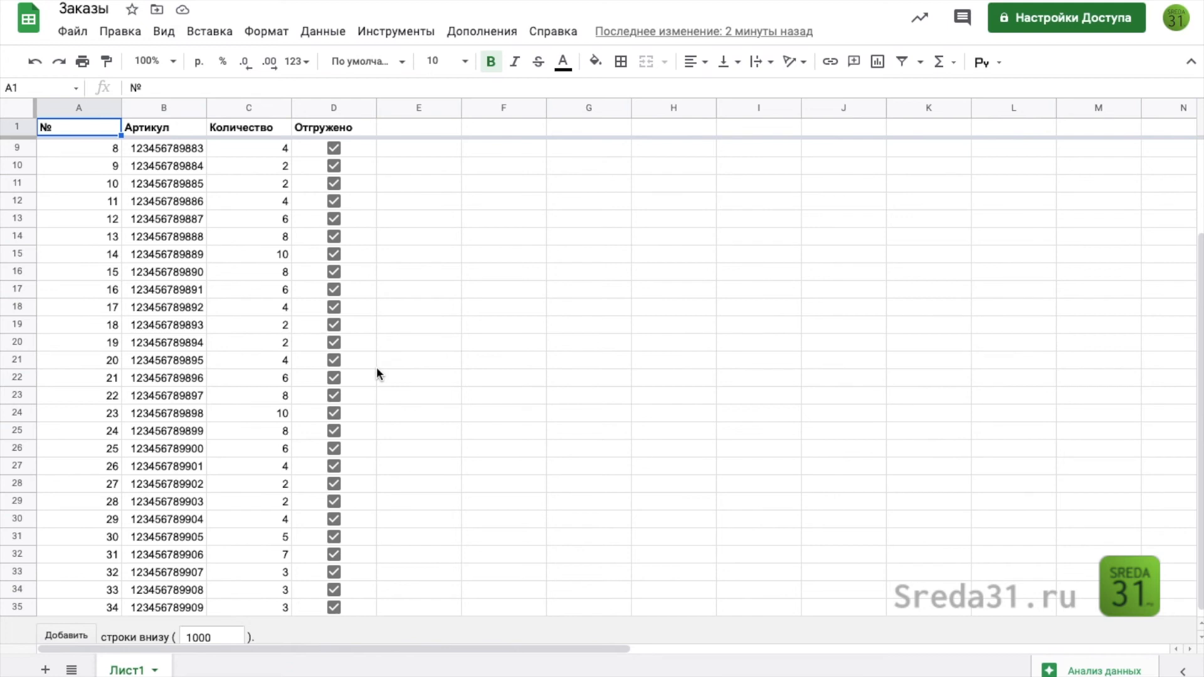
Step: Create a new drawing with a rounded rectangle about 6 by 2 ruler units, labelled Новый заказ
left_click(216, 35)
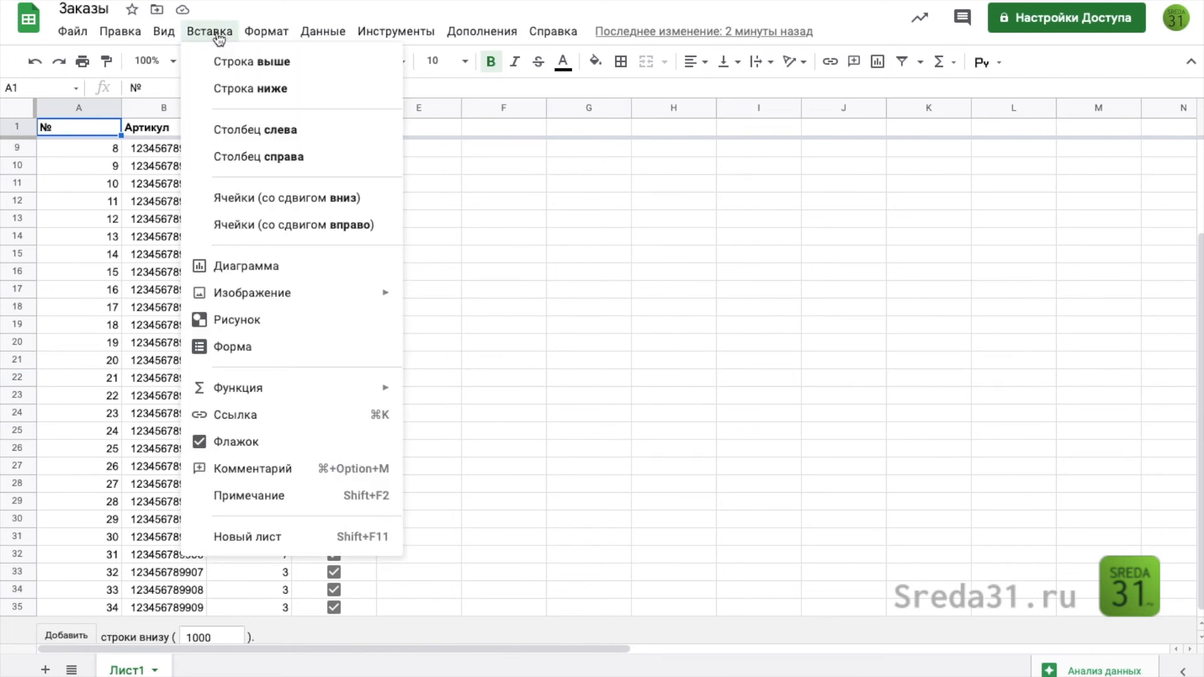
left_click(246, 327)
left_click(524, 123)
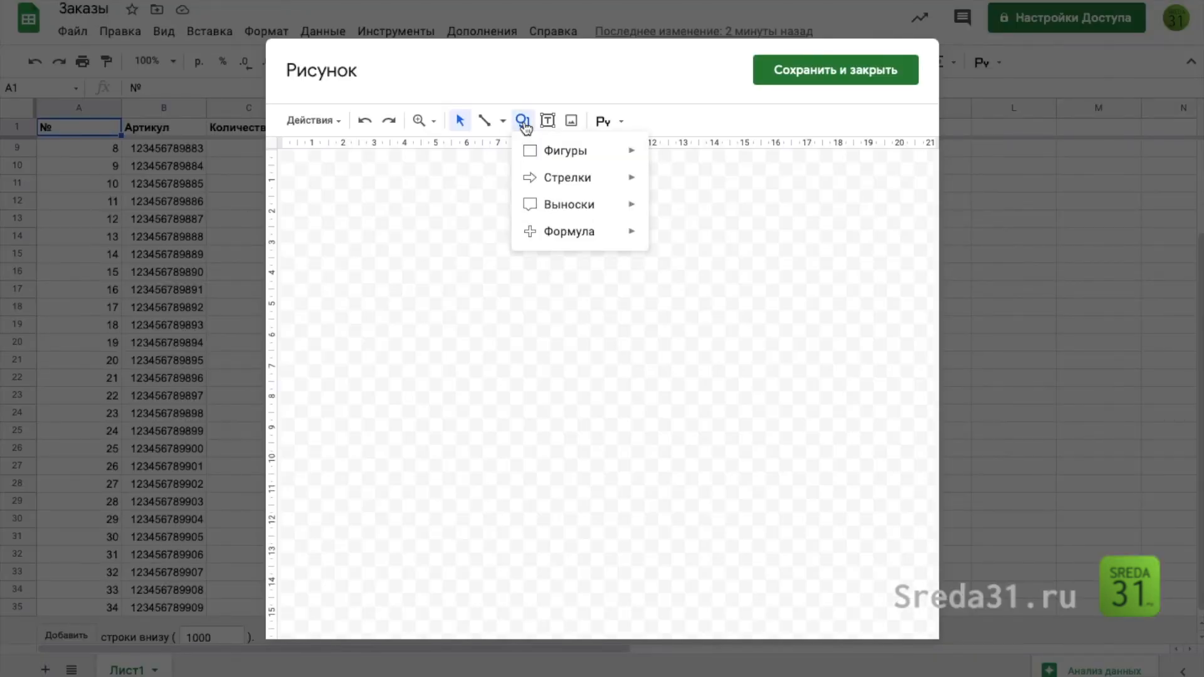
mouse_move(558, 154)
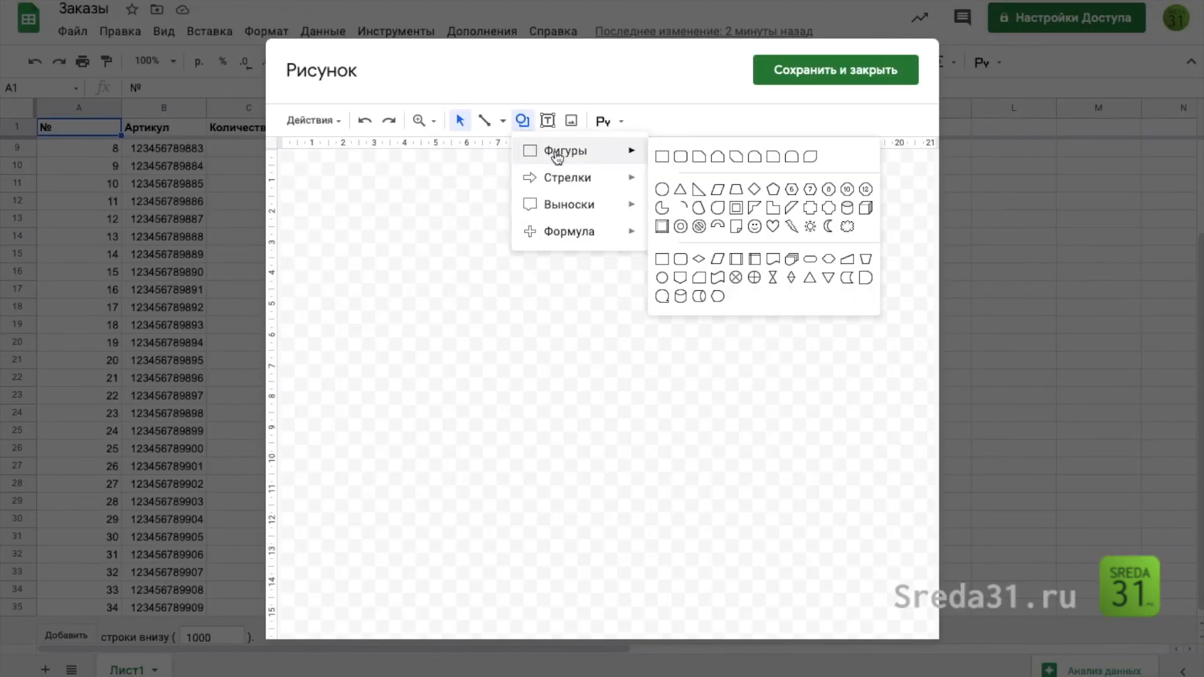
left_click(682, 162)
left_click_drag(446, 253, 640, 316)
type("Новый заказ")
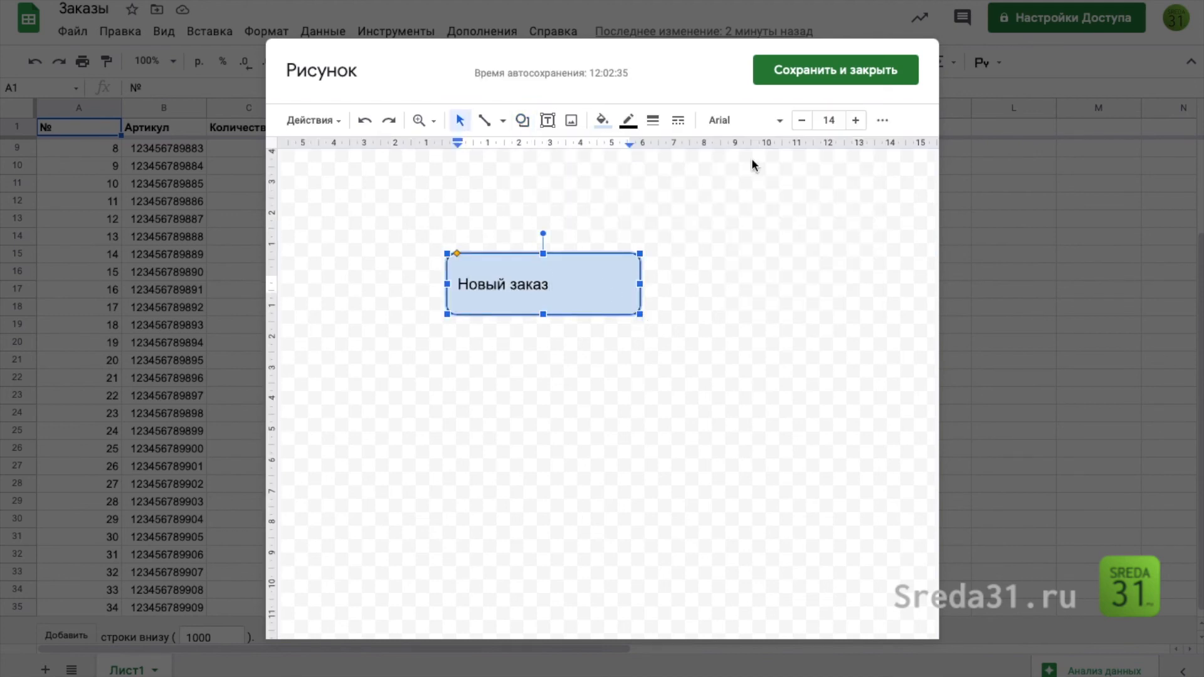
Step: Center the Новый заказ label horizontally in the rectangle and save the drawing to the sheet
left_click(883, 120)
left_click(638, 152)
left_click(659, 180)
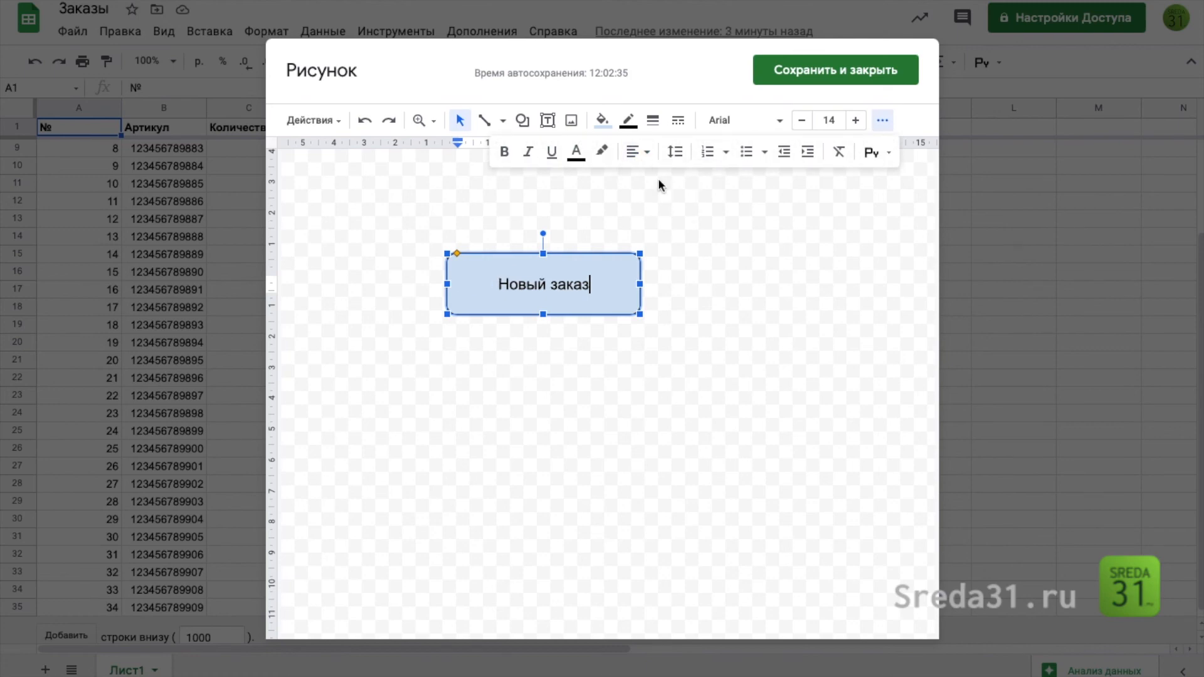
left_click(865, 78)
Step: Move the Новый заказ drawing off the order table to columns F–H beside the first rows
left_click(136, 166)
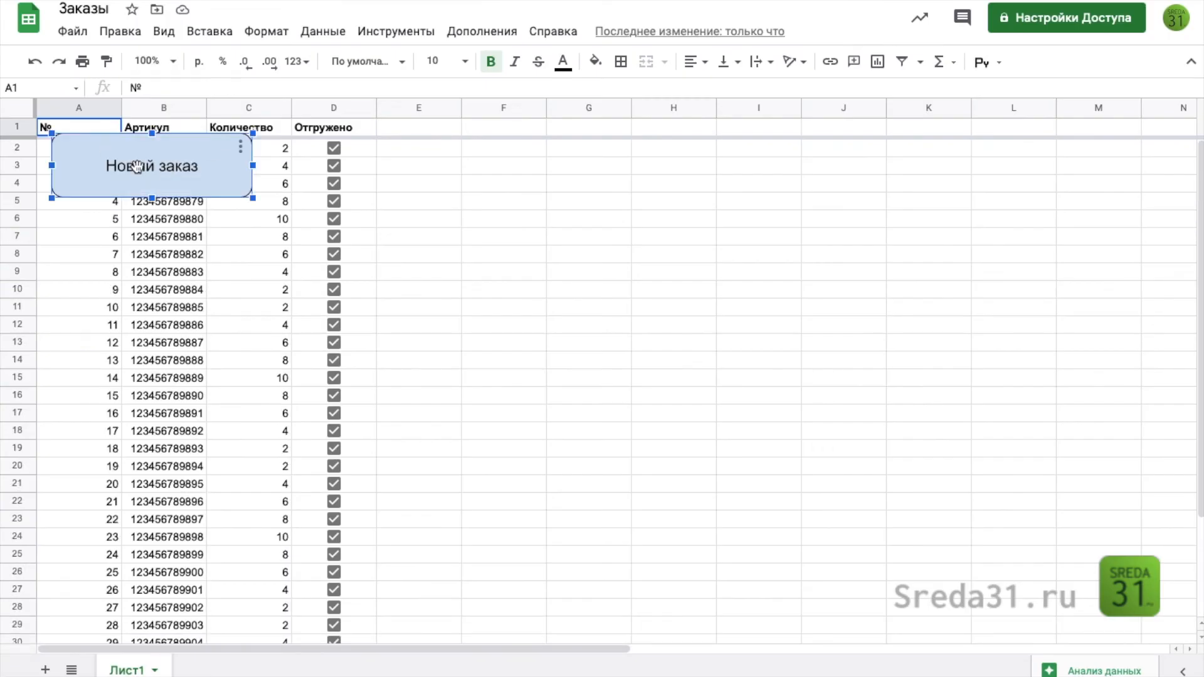
mouse_move(137, 166)
left_mouse_down()
mouse_move(369, 170)
mouse_move(581, 196)
mouse_move(577, 157)
left_mouse_up()
left_click(365, 333)
scroll(365, 334, "down", 3)
scroll(365, 334, "up", 3)
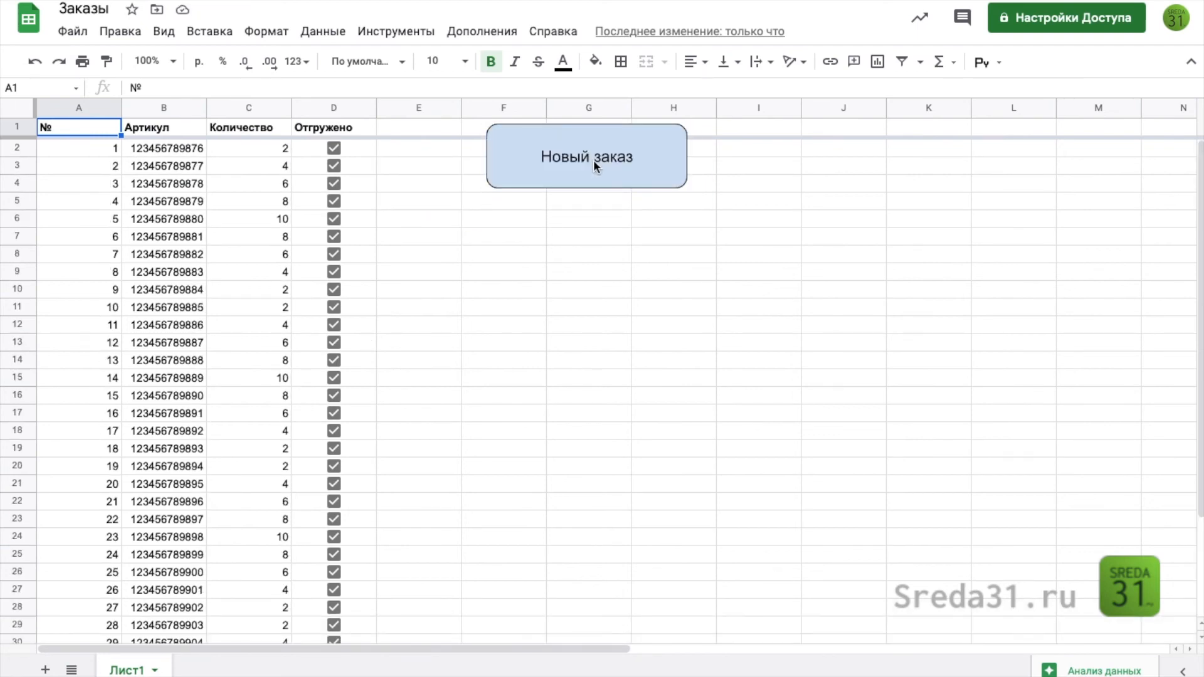
Step: Assign the NewOrder script to the Новый заказ drawing
left_click(611, 157)
left_click(678, 139)
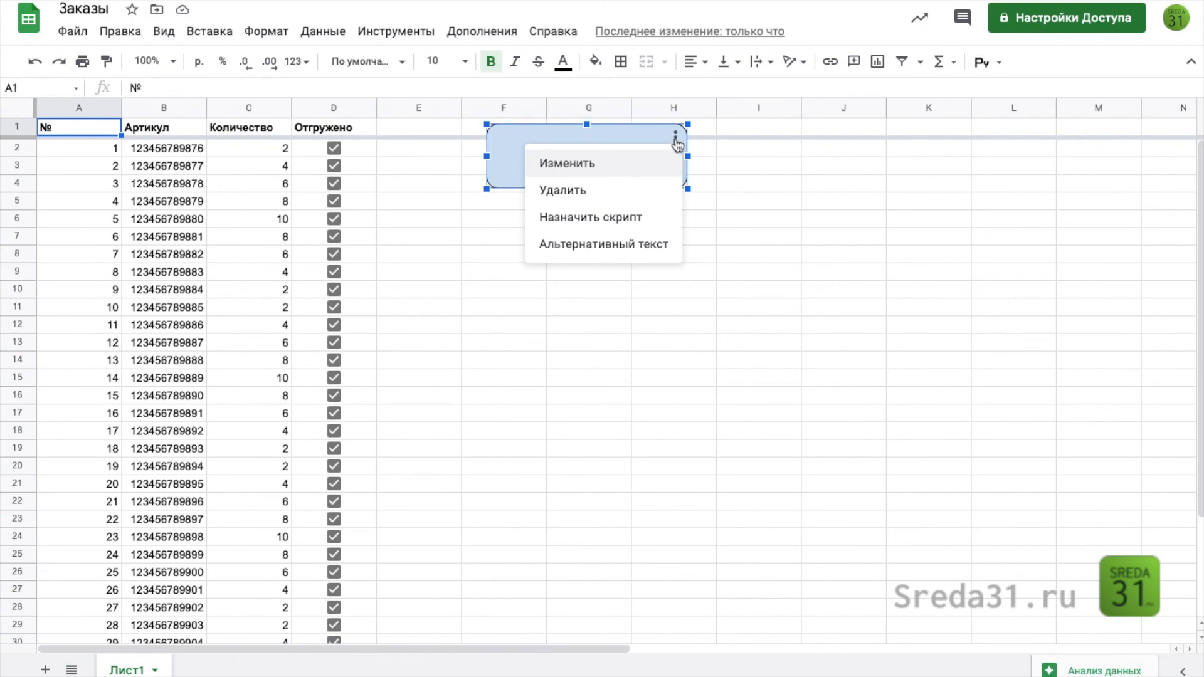
left_click(621, 217)
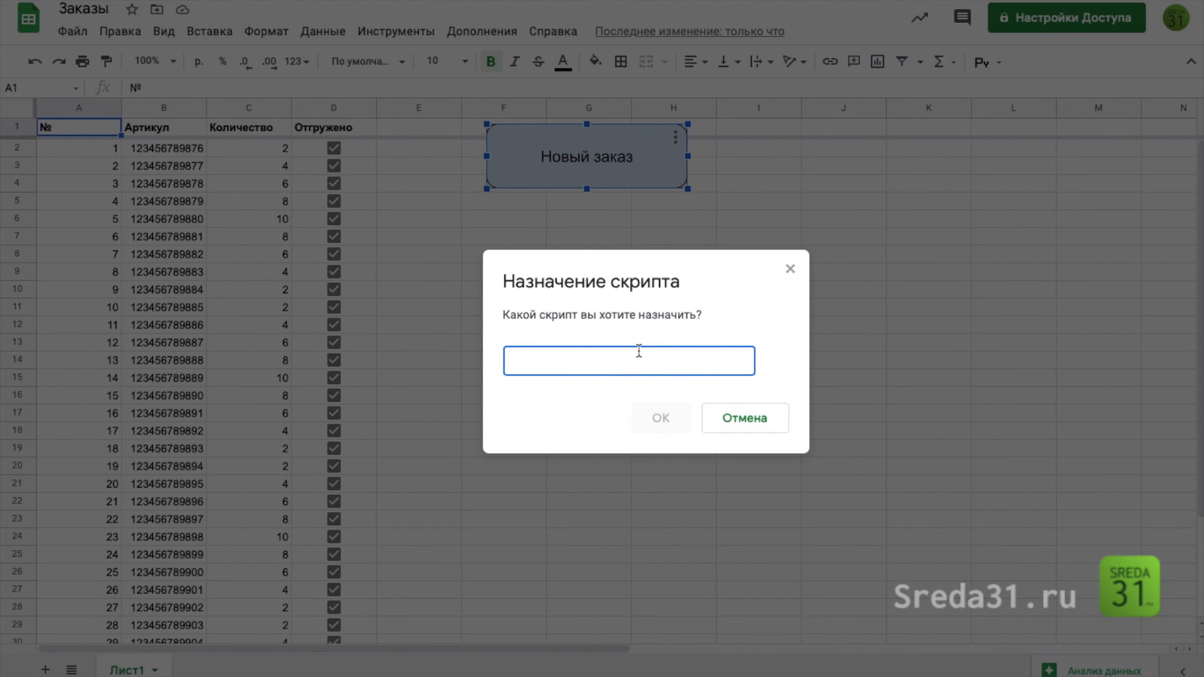
type("T")
key("BackSpace")
type("NewOrder")
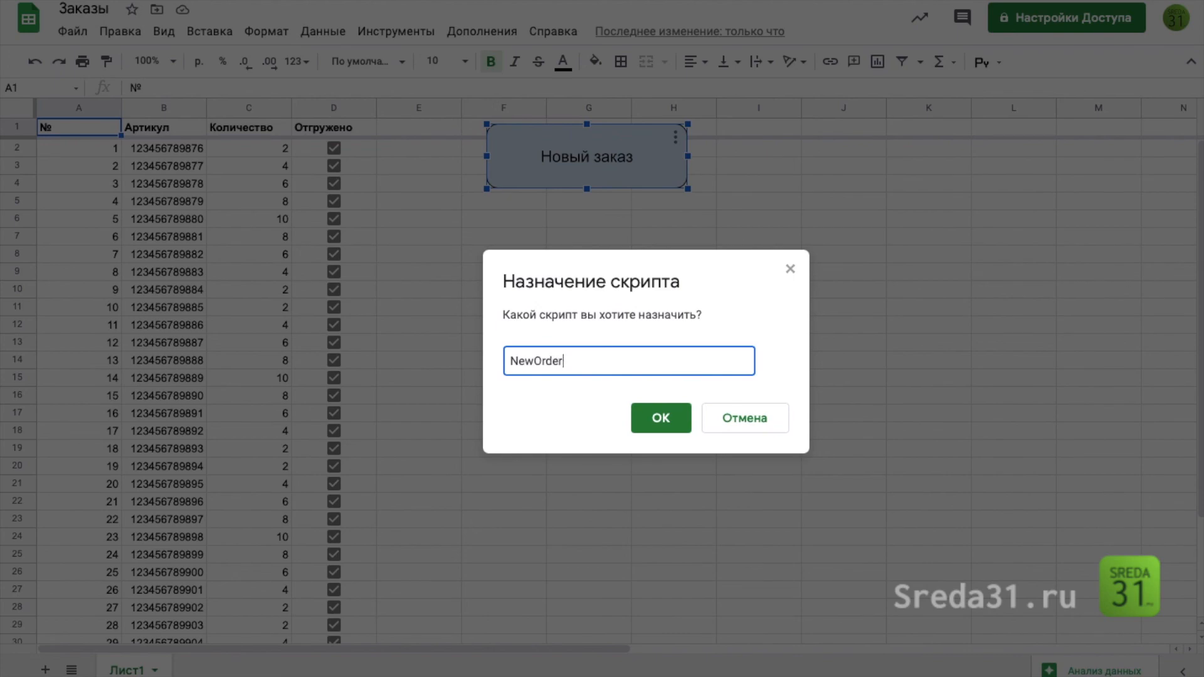
left_click(660, 416)
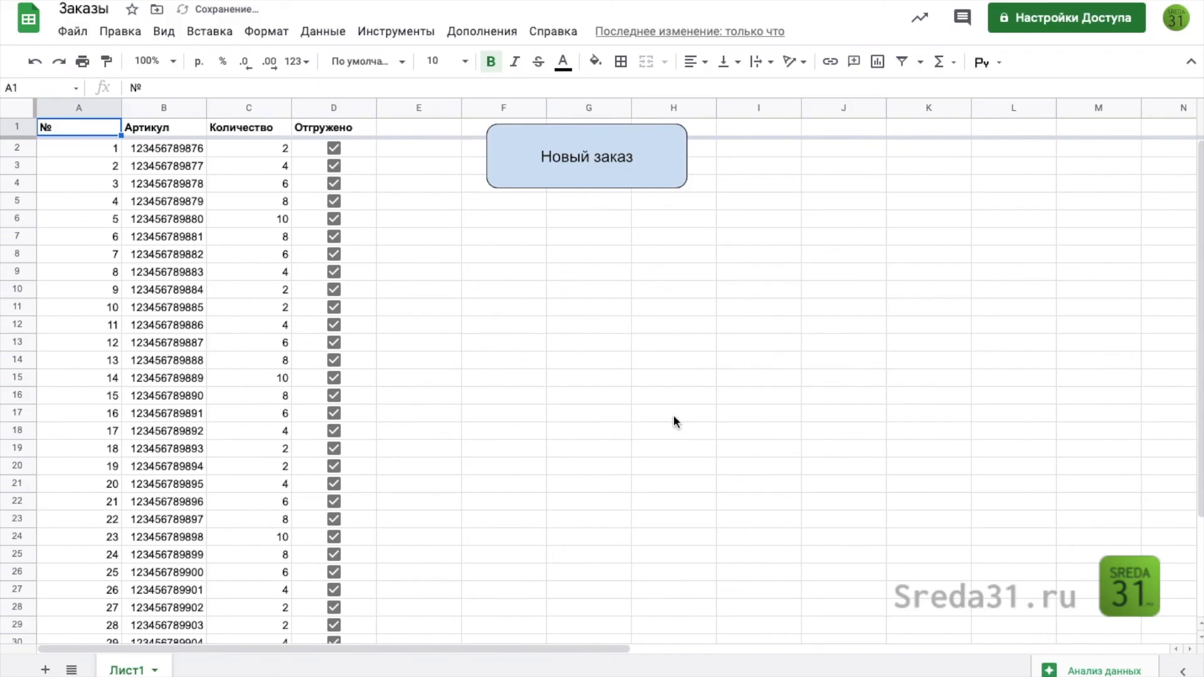
Step: Run the script from the Новый заказ drawing to add an order row, and check the end of the table
scroll(195, 455, "down", 3)
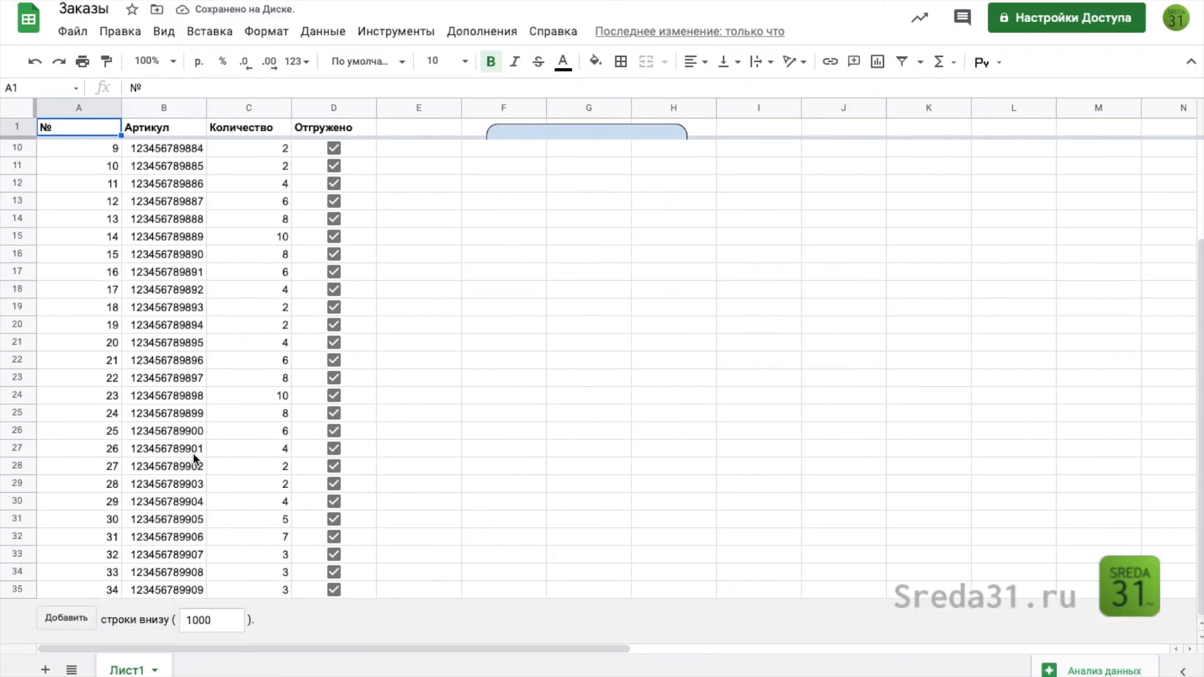
scroll(163, 536, "up", 3)
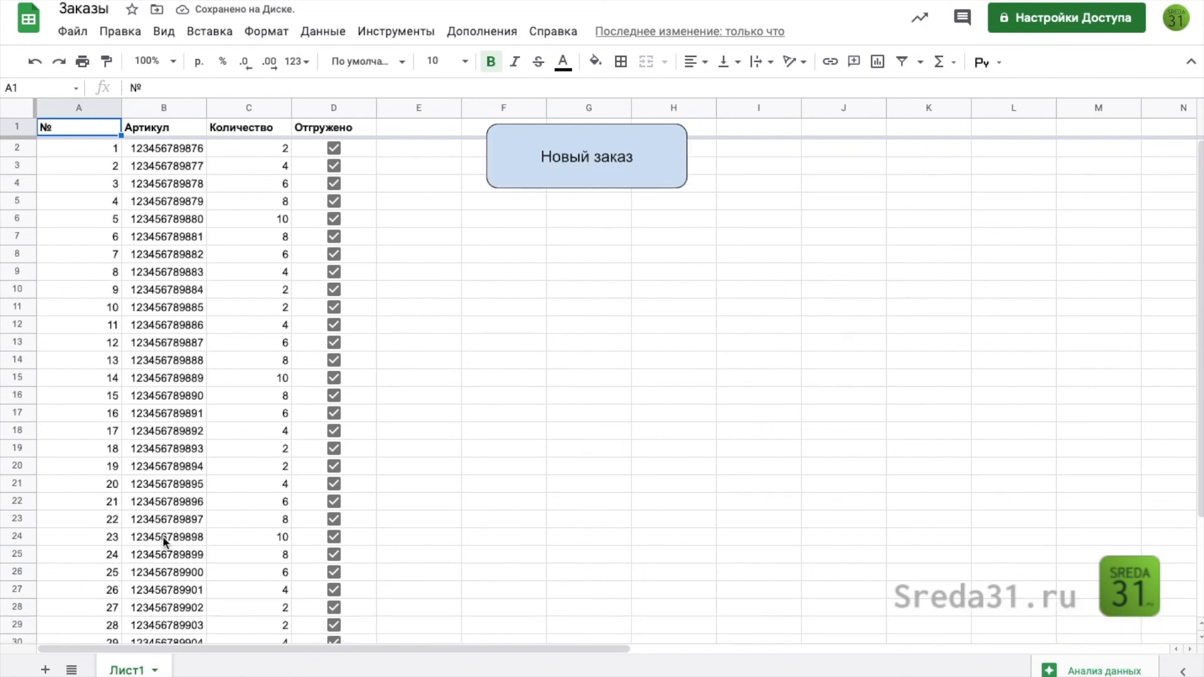
left_click(595, 148)
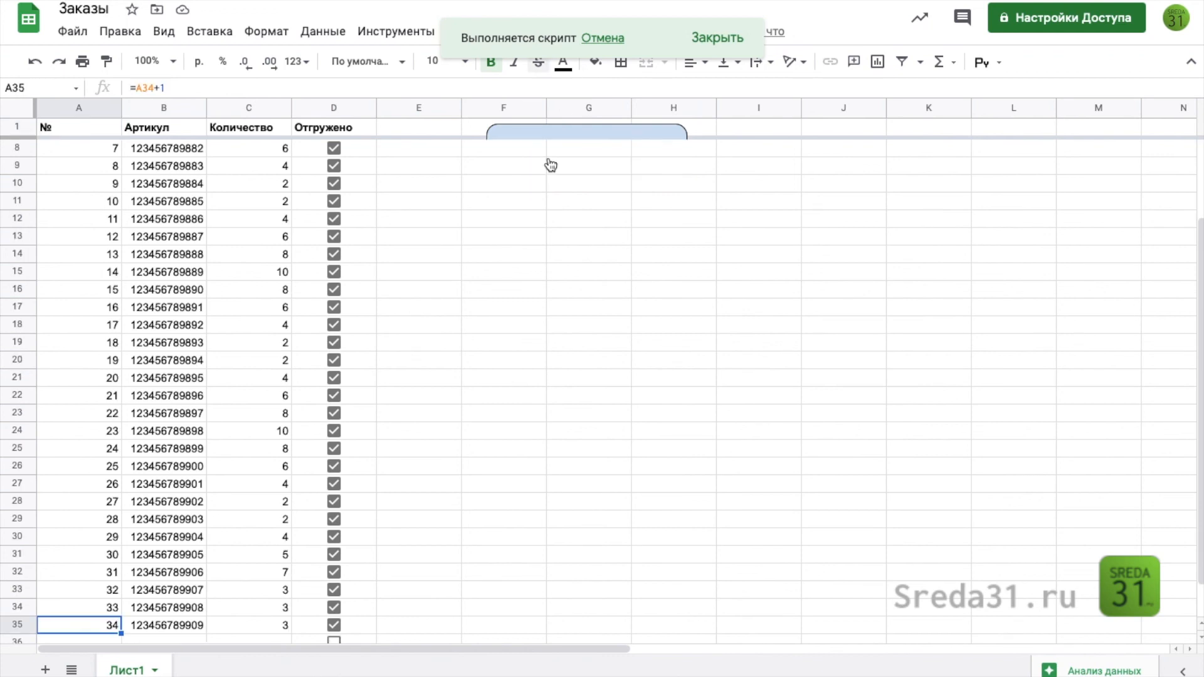
scroll(540, 276, "down", 2)
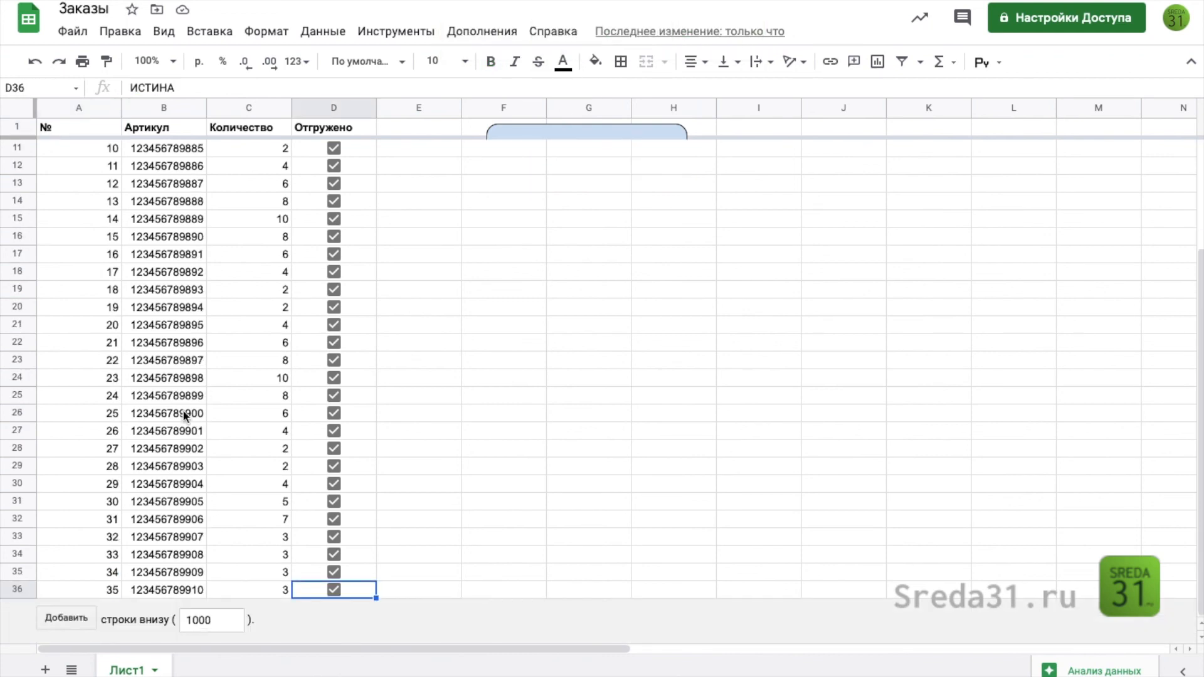